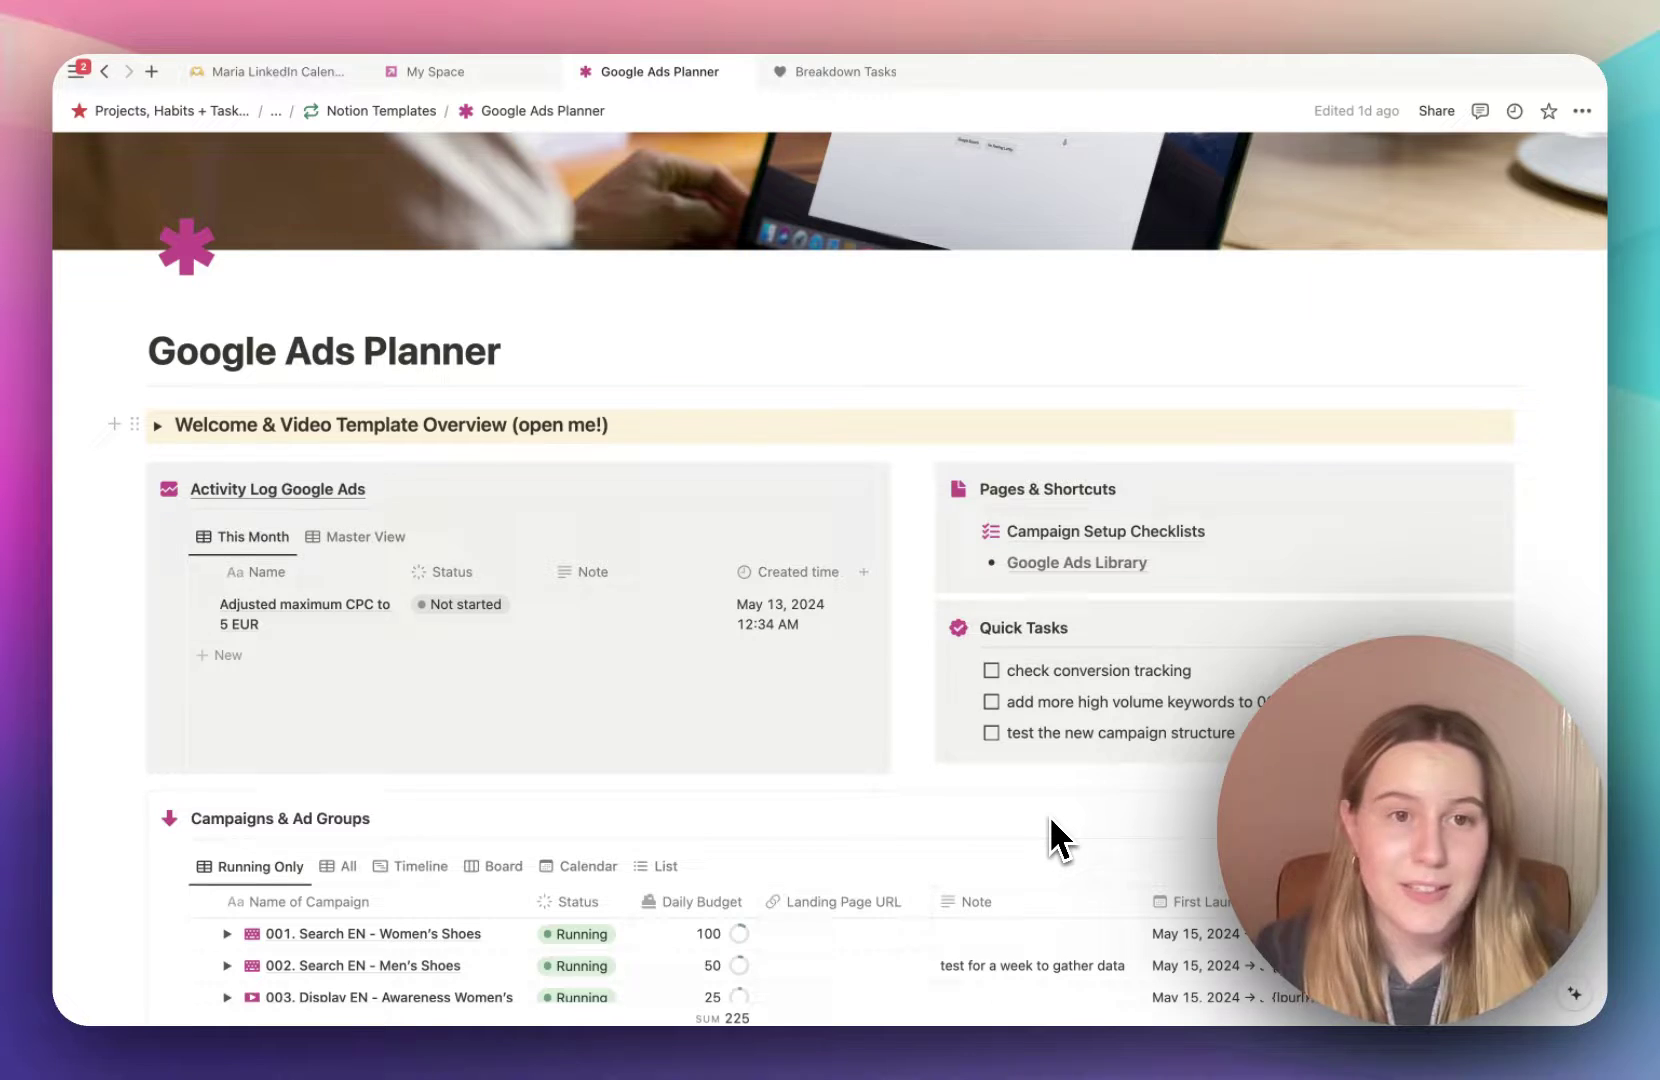
# Add a new Activity Log entry titled 'Changed budget'
pyautogui.scroll(-3, 1049, 814)
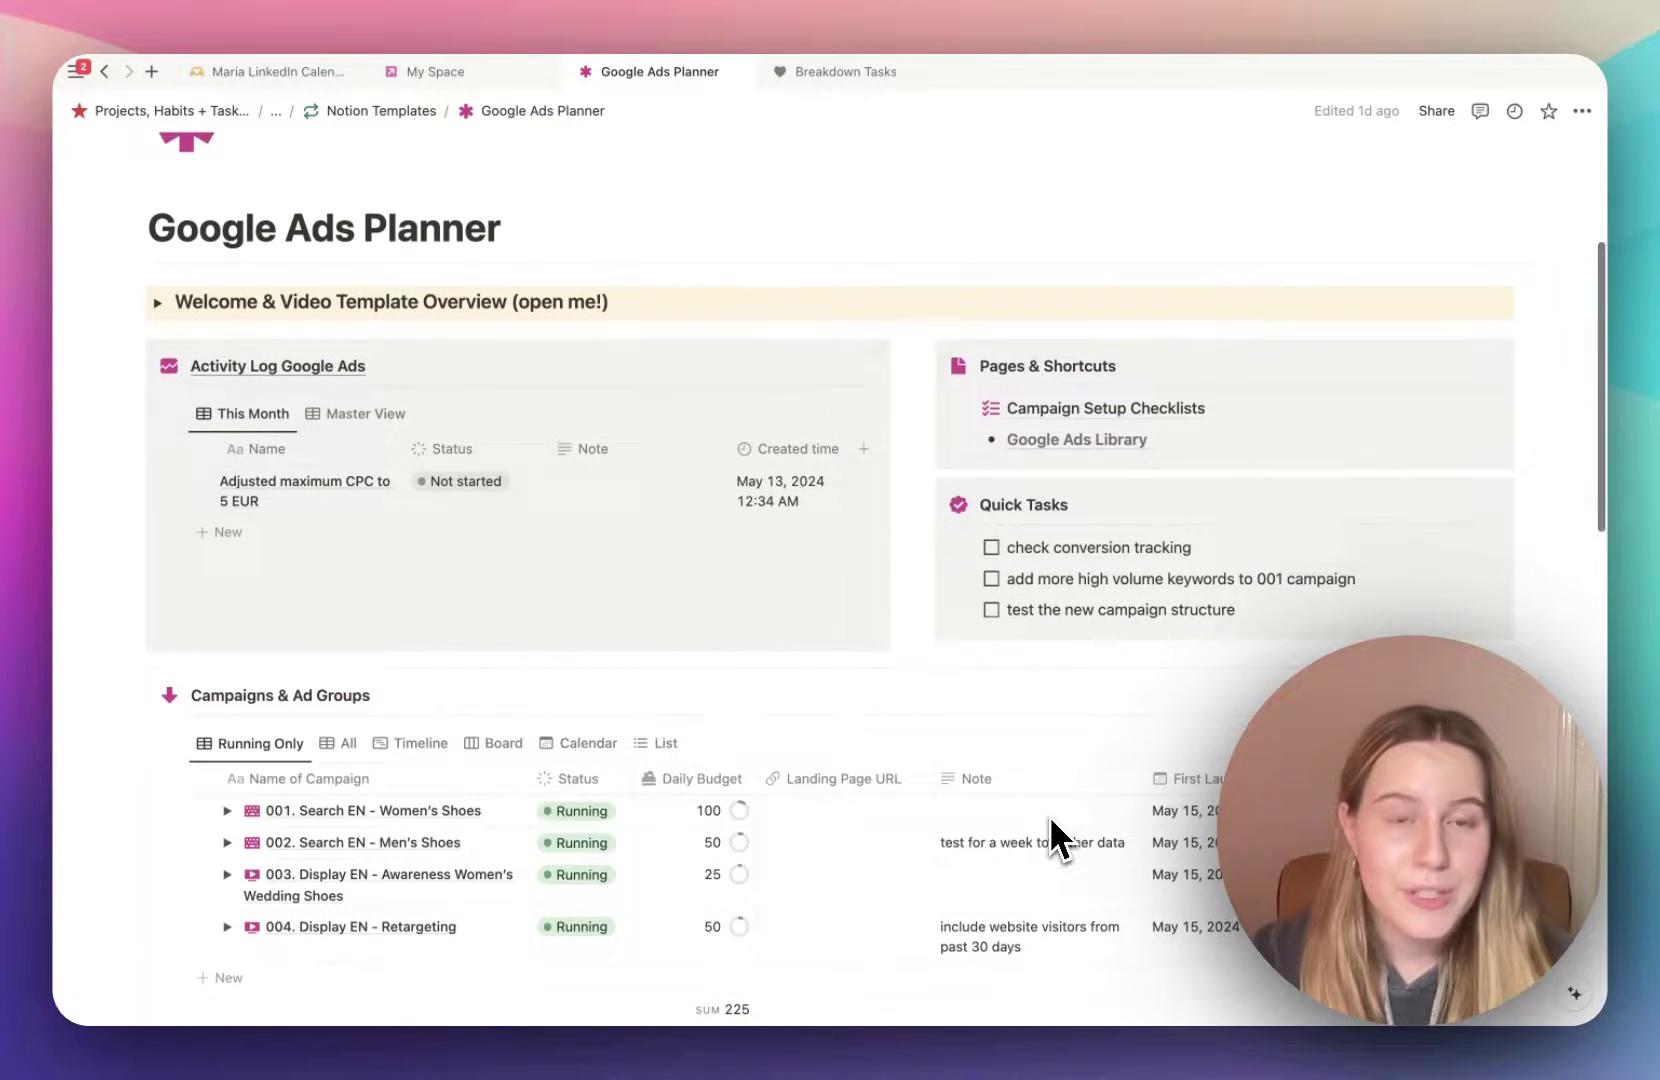
pyautogui.scroll(3, 1050, 818)
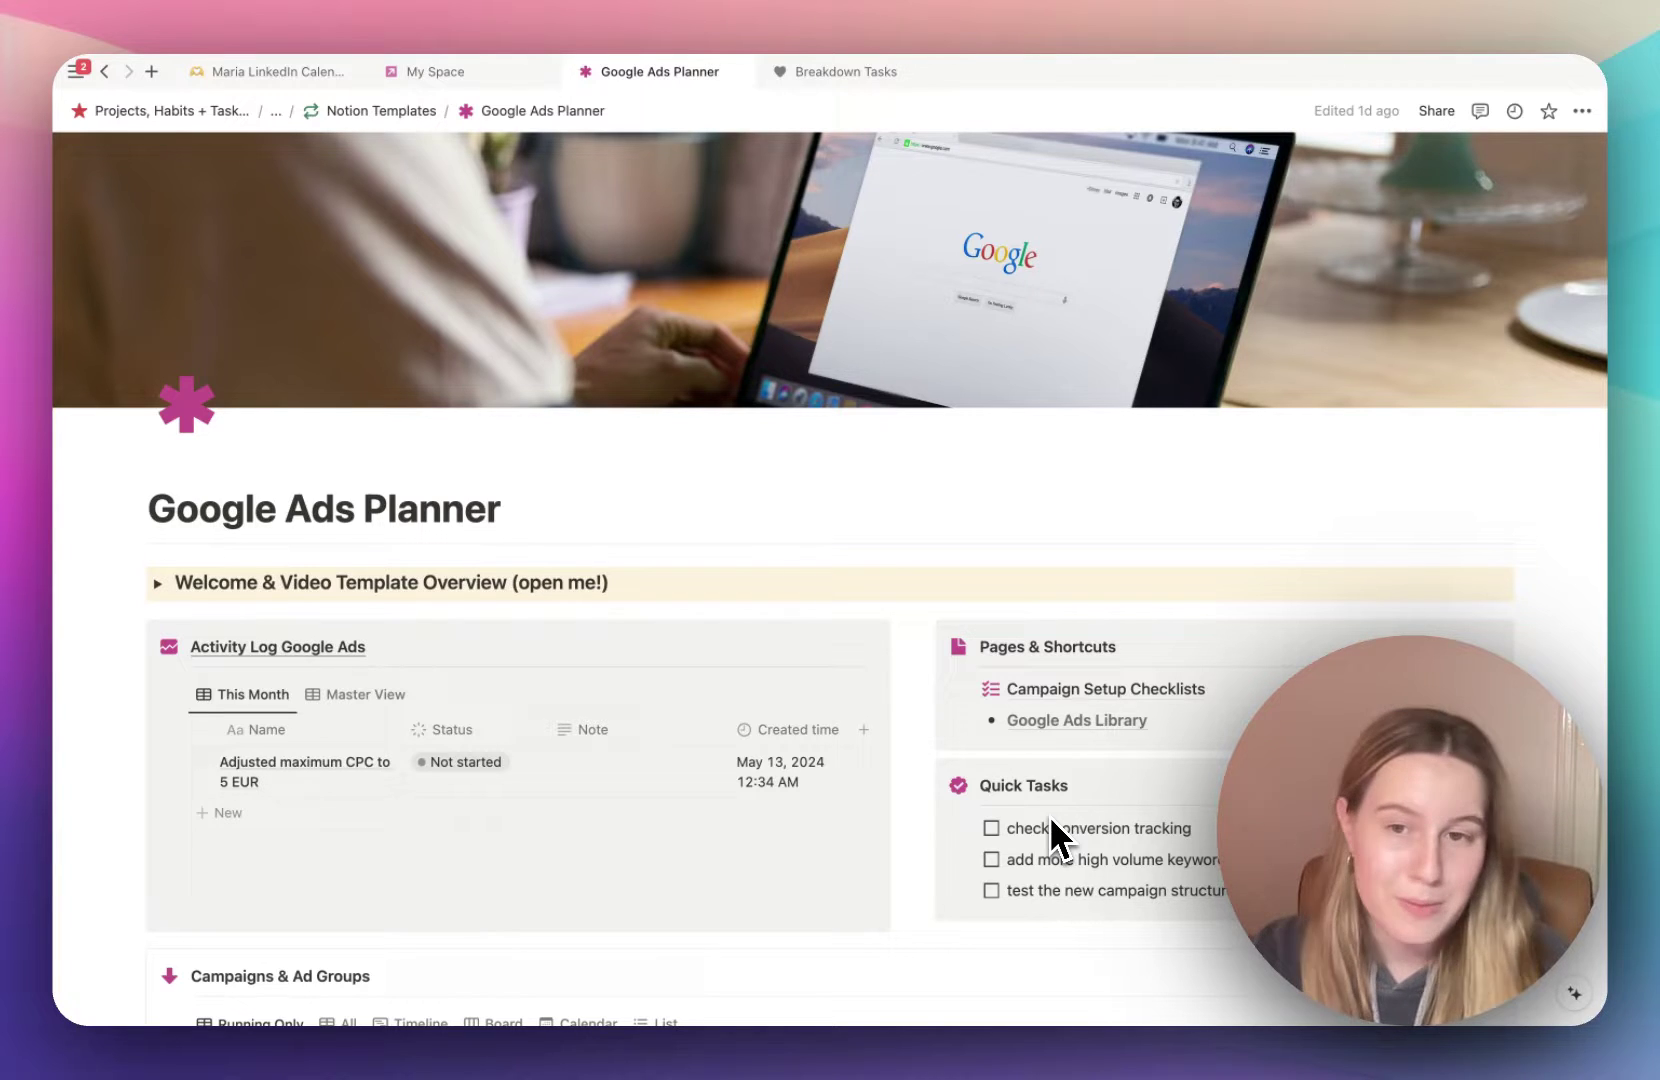
pyautogui.scroll(-5, 933, 969)
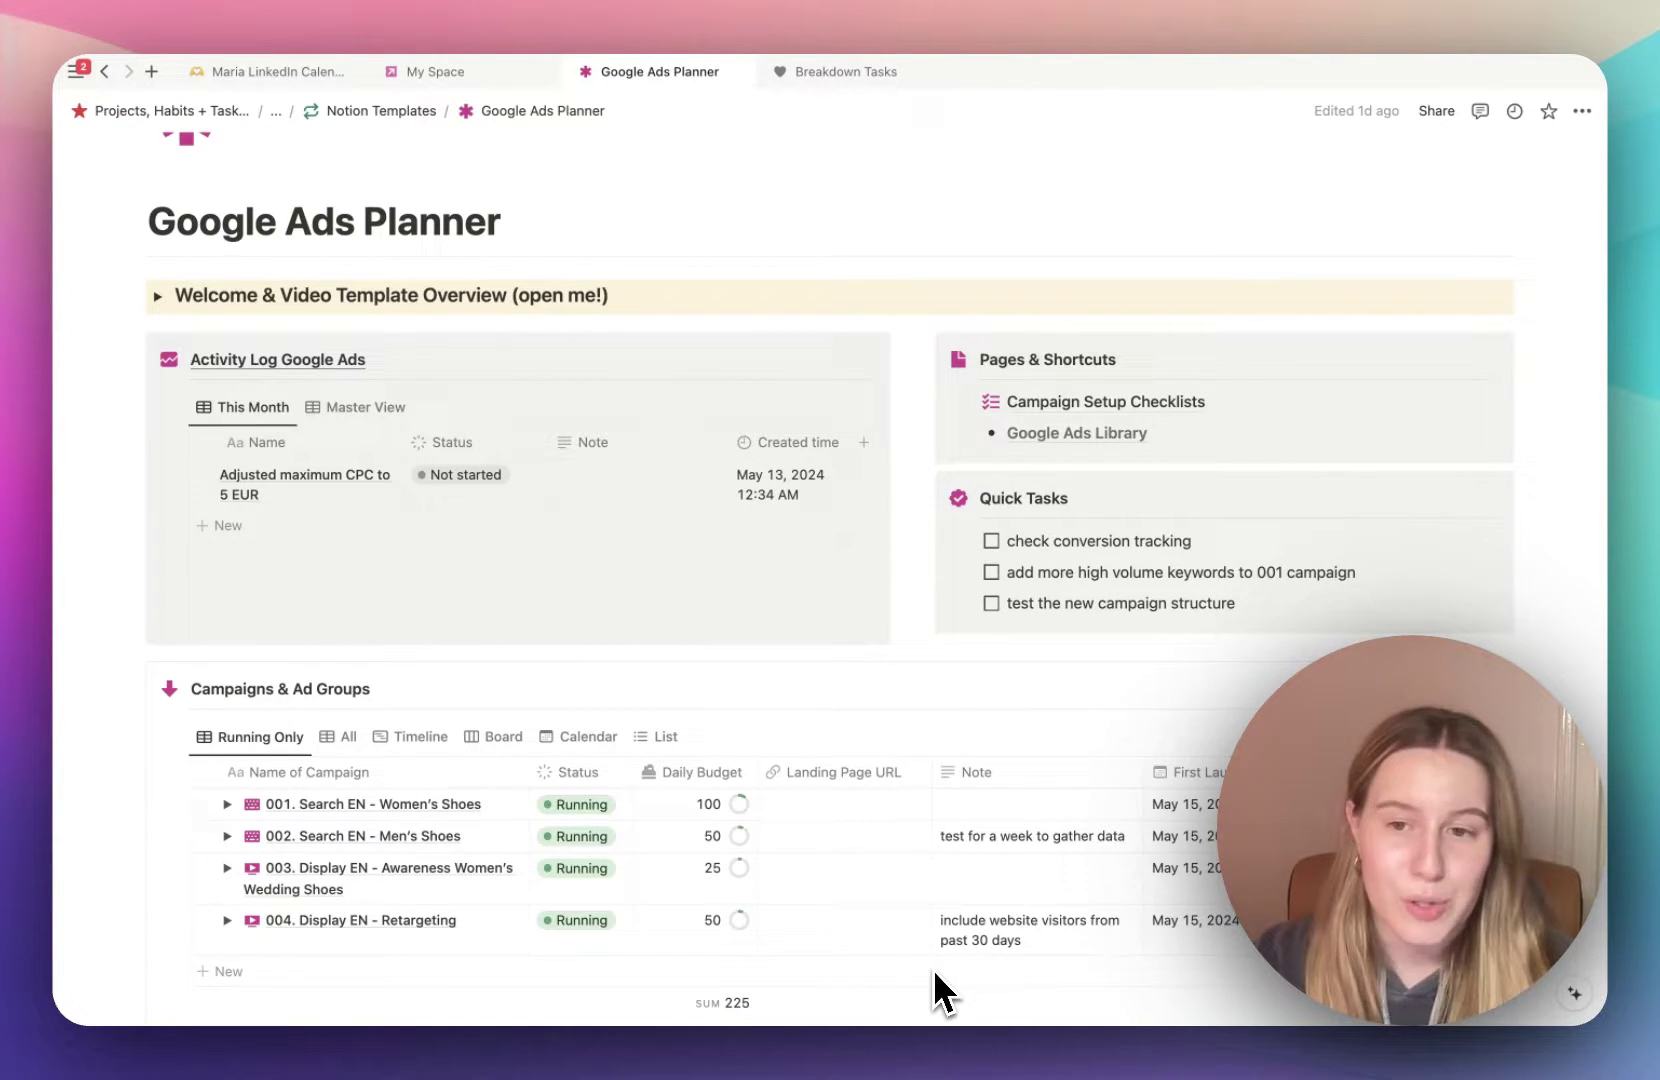
pyautogui.scroll(3, 933, 970)
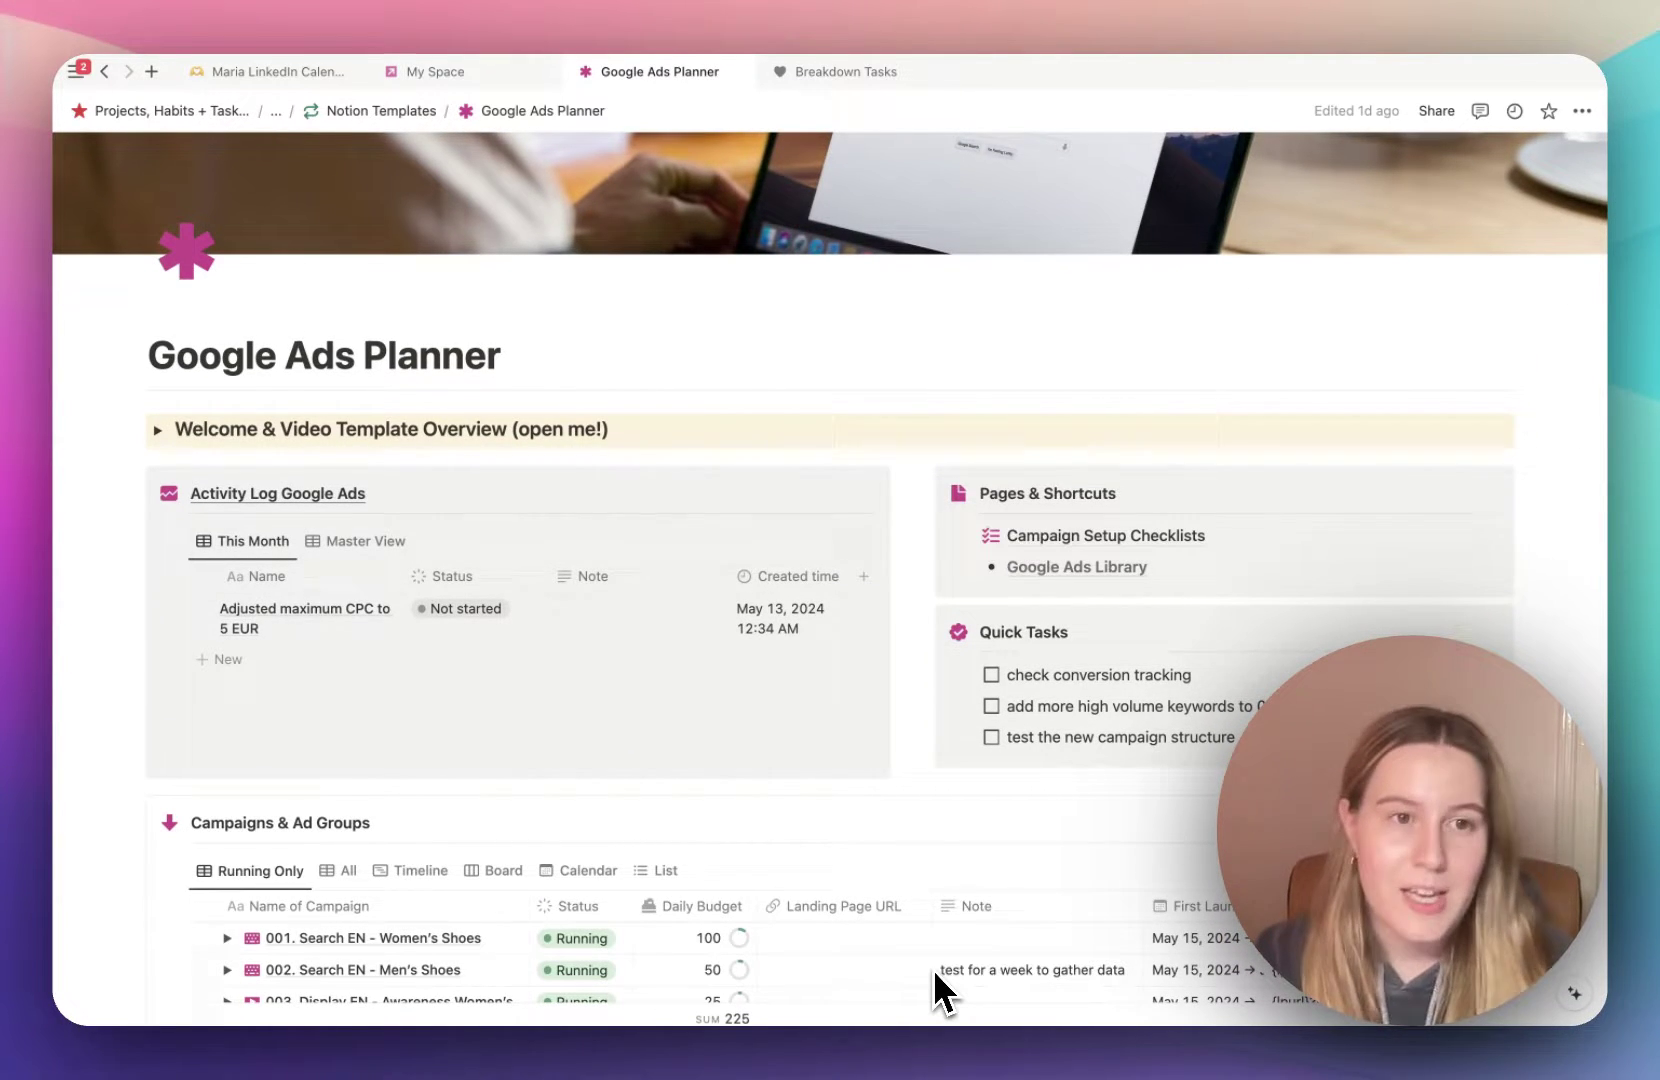
pyautogui.scroll(-4, 932, 969)
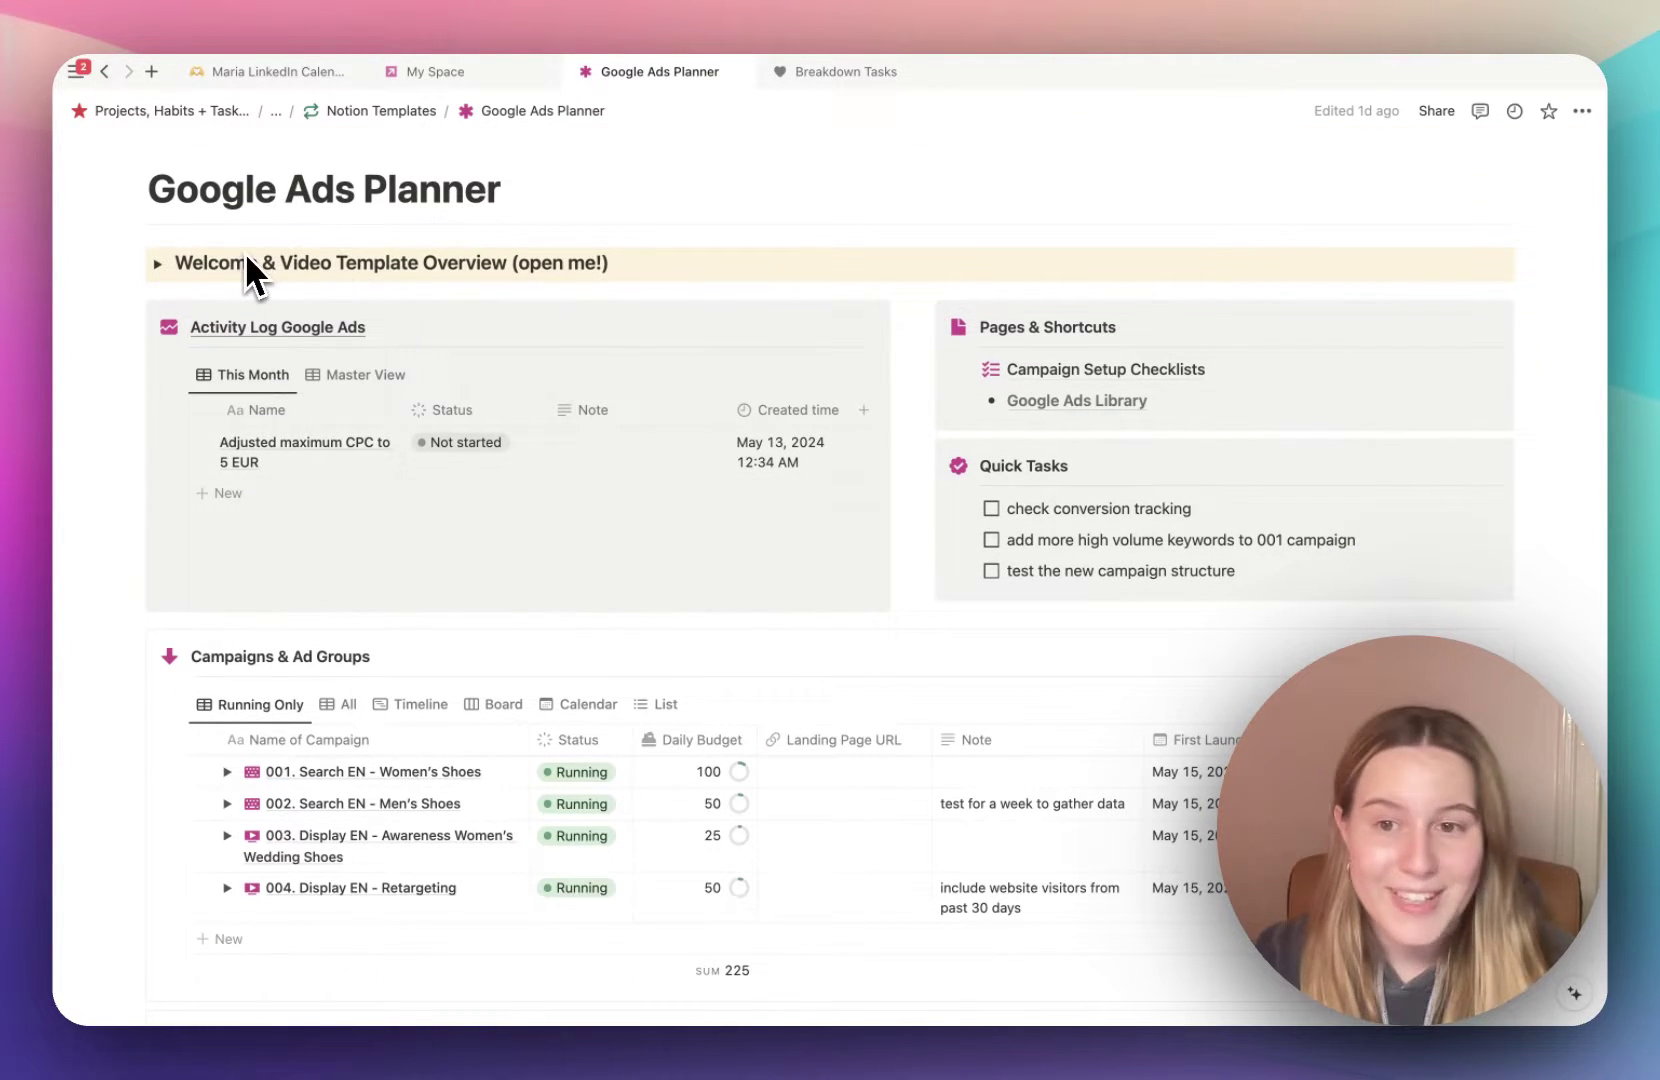
pyautogui.scroll(-1, 247, 258)
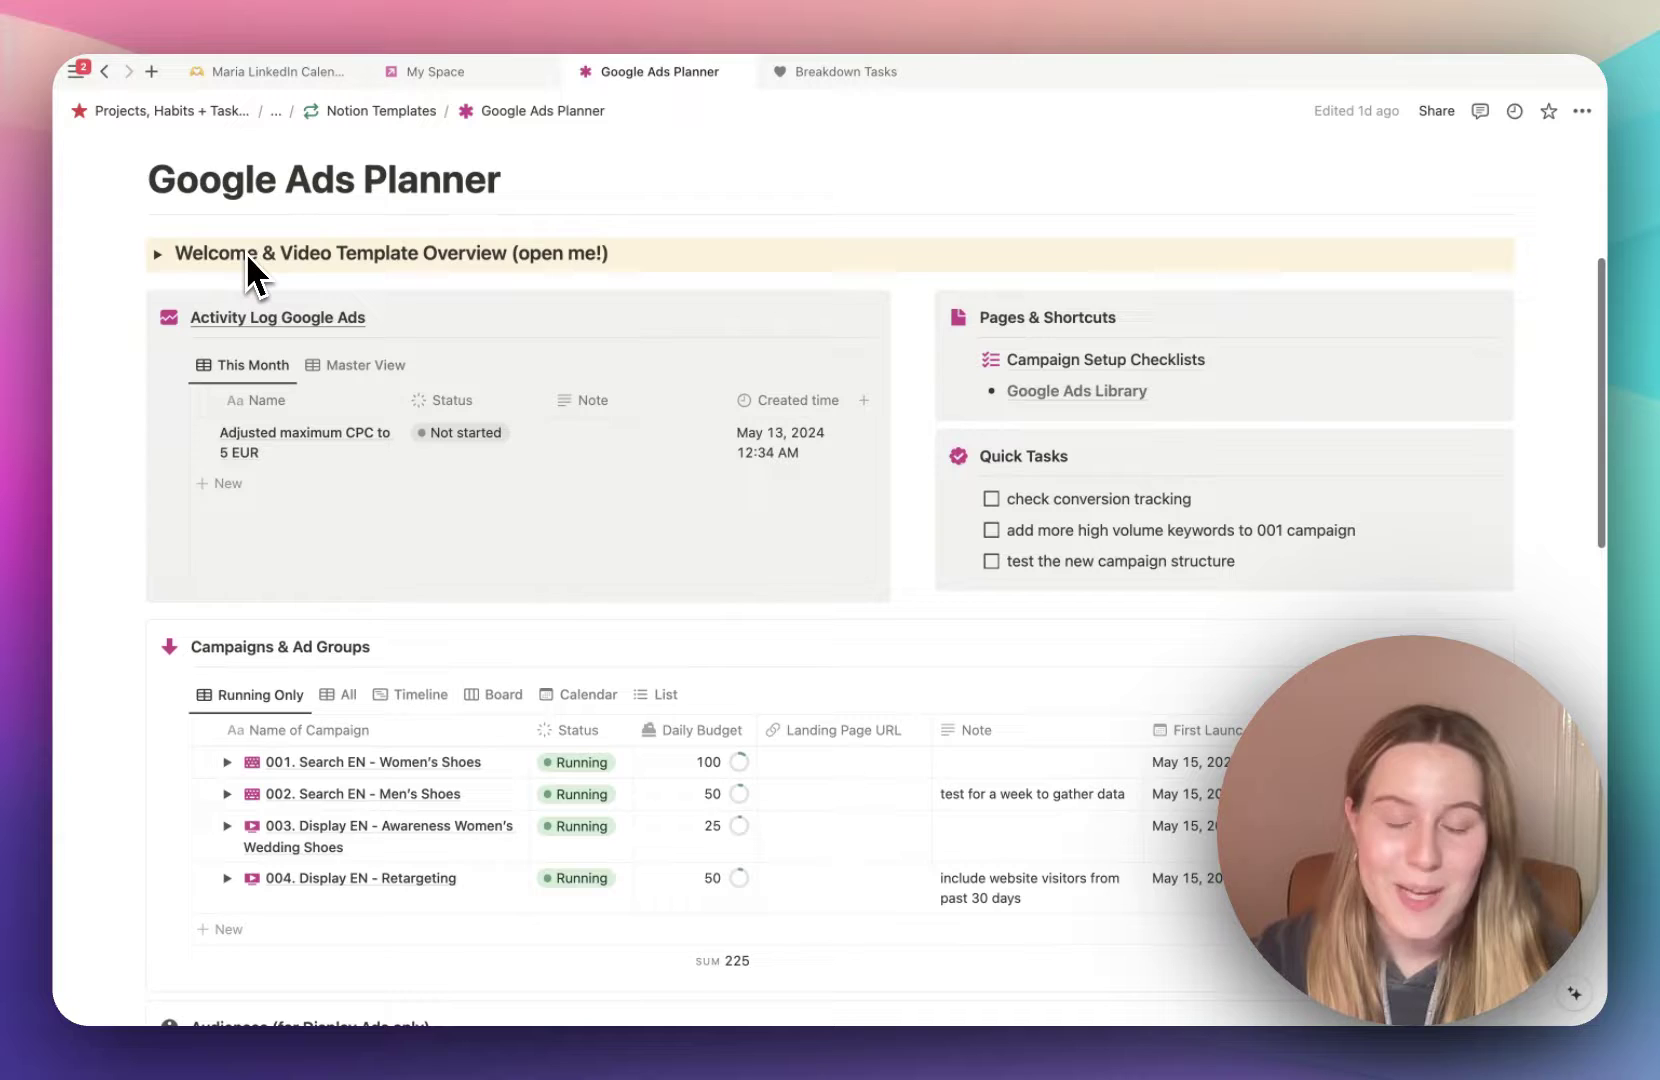
pyautogui.scroll(-2, 268, 320)
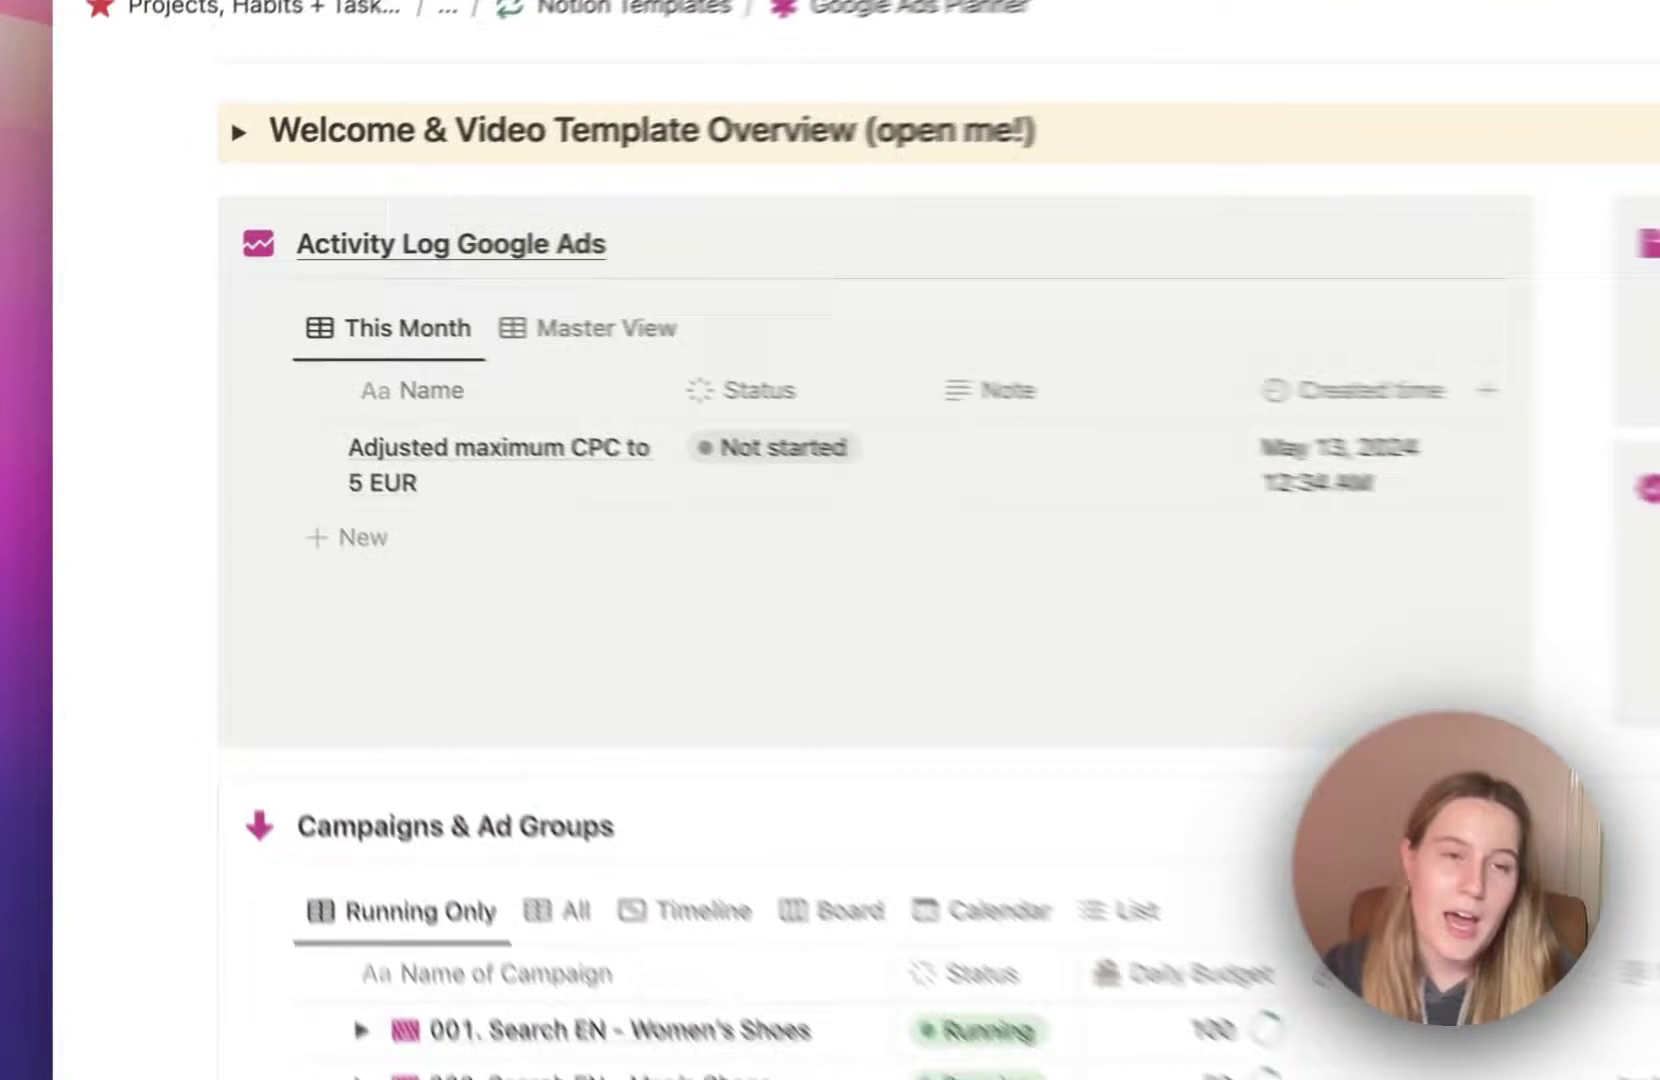
pyautogui.click(256, 412)
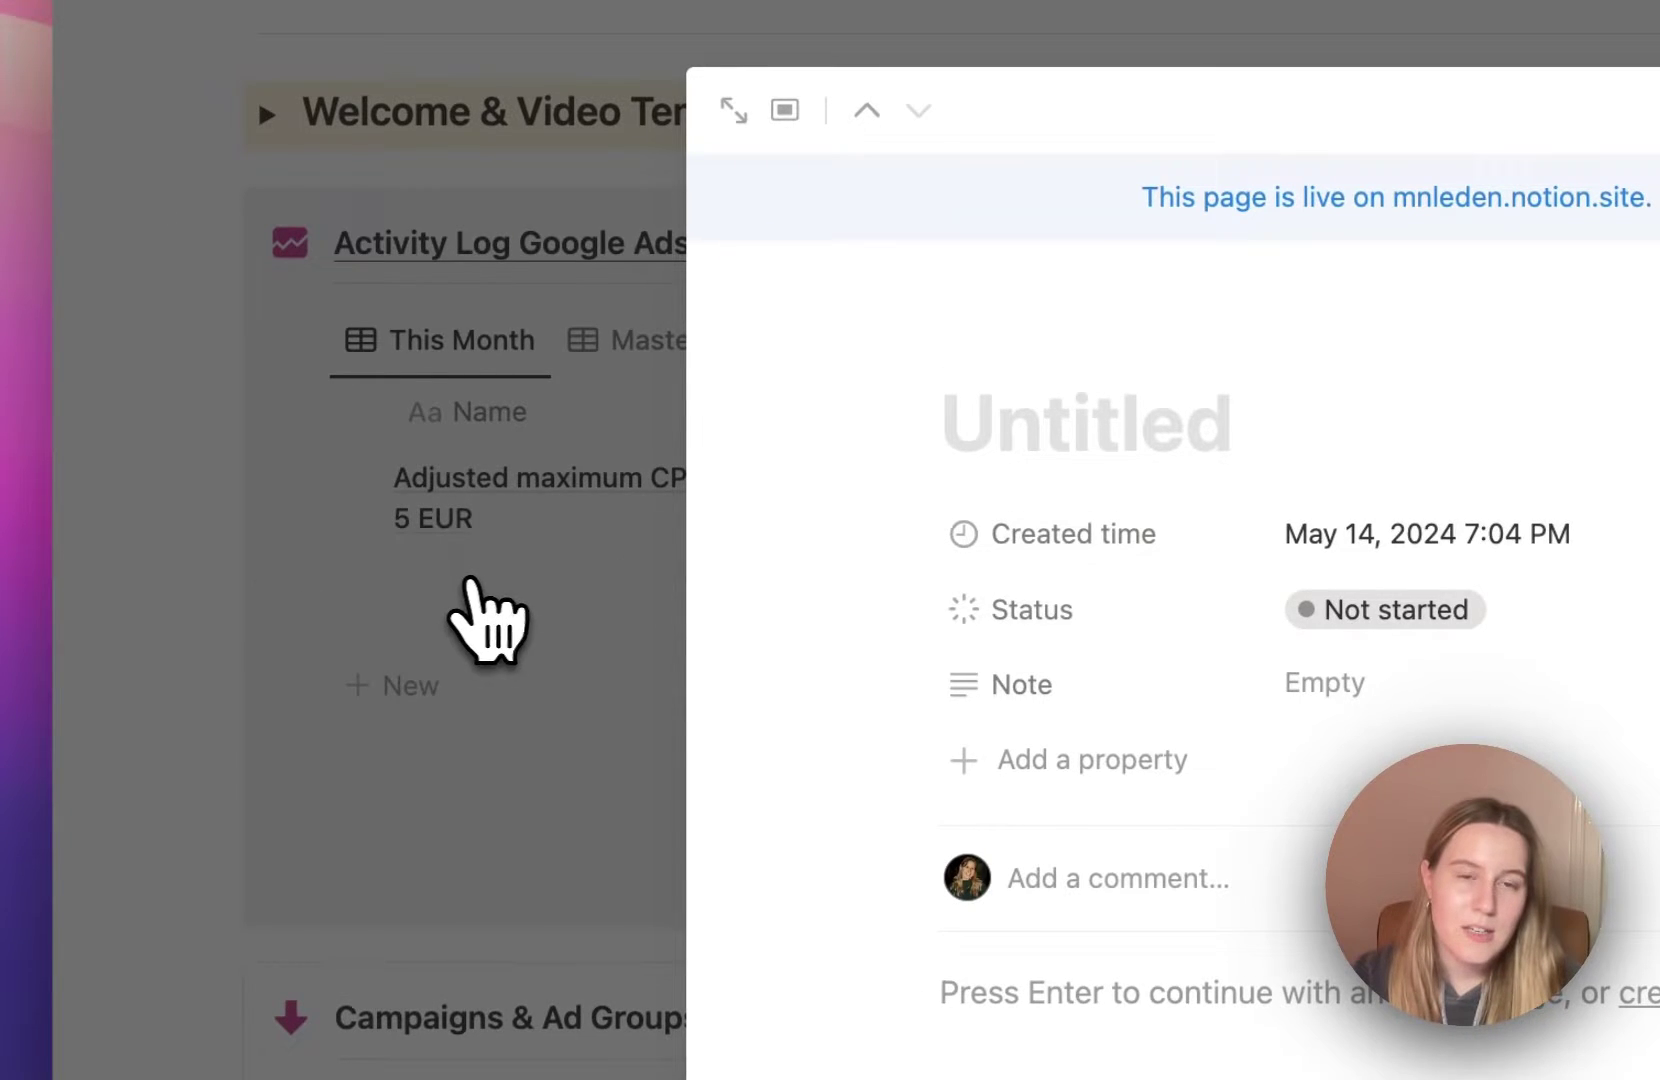
pyautogui.write('Changed budget')
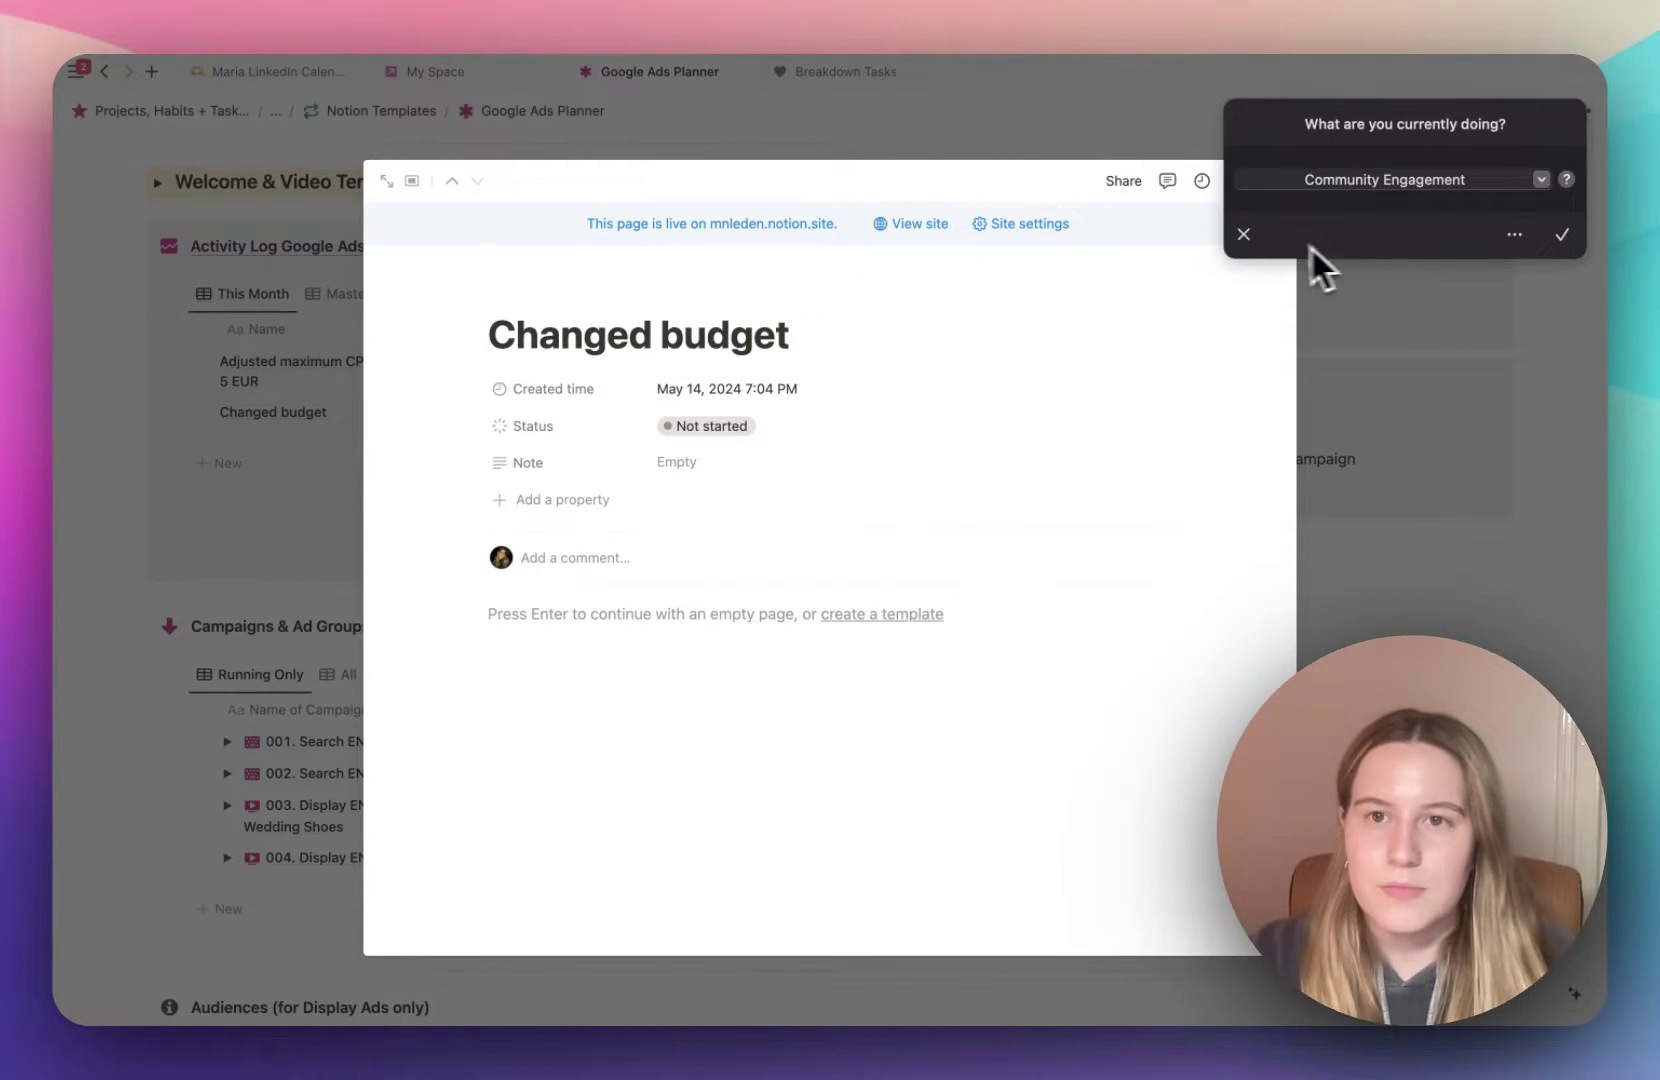
# Dismiss the time-tracker prompt, set the entry's Status to Done, and close the side peek
pyautogui.click(1244, 235)
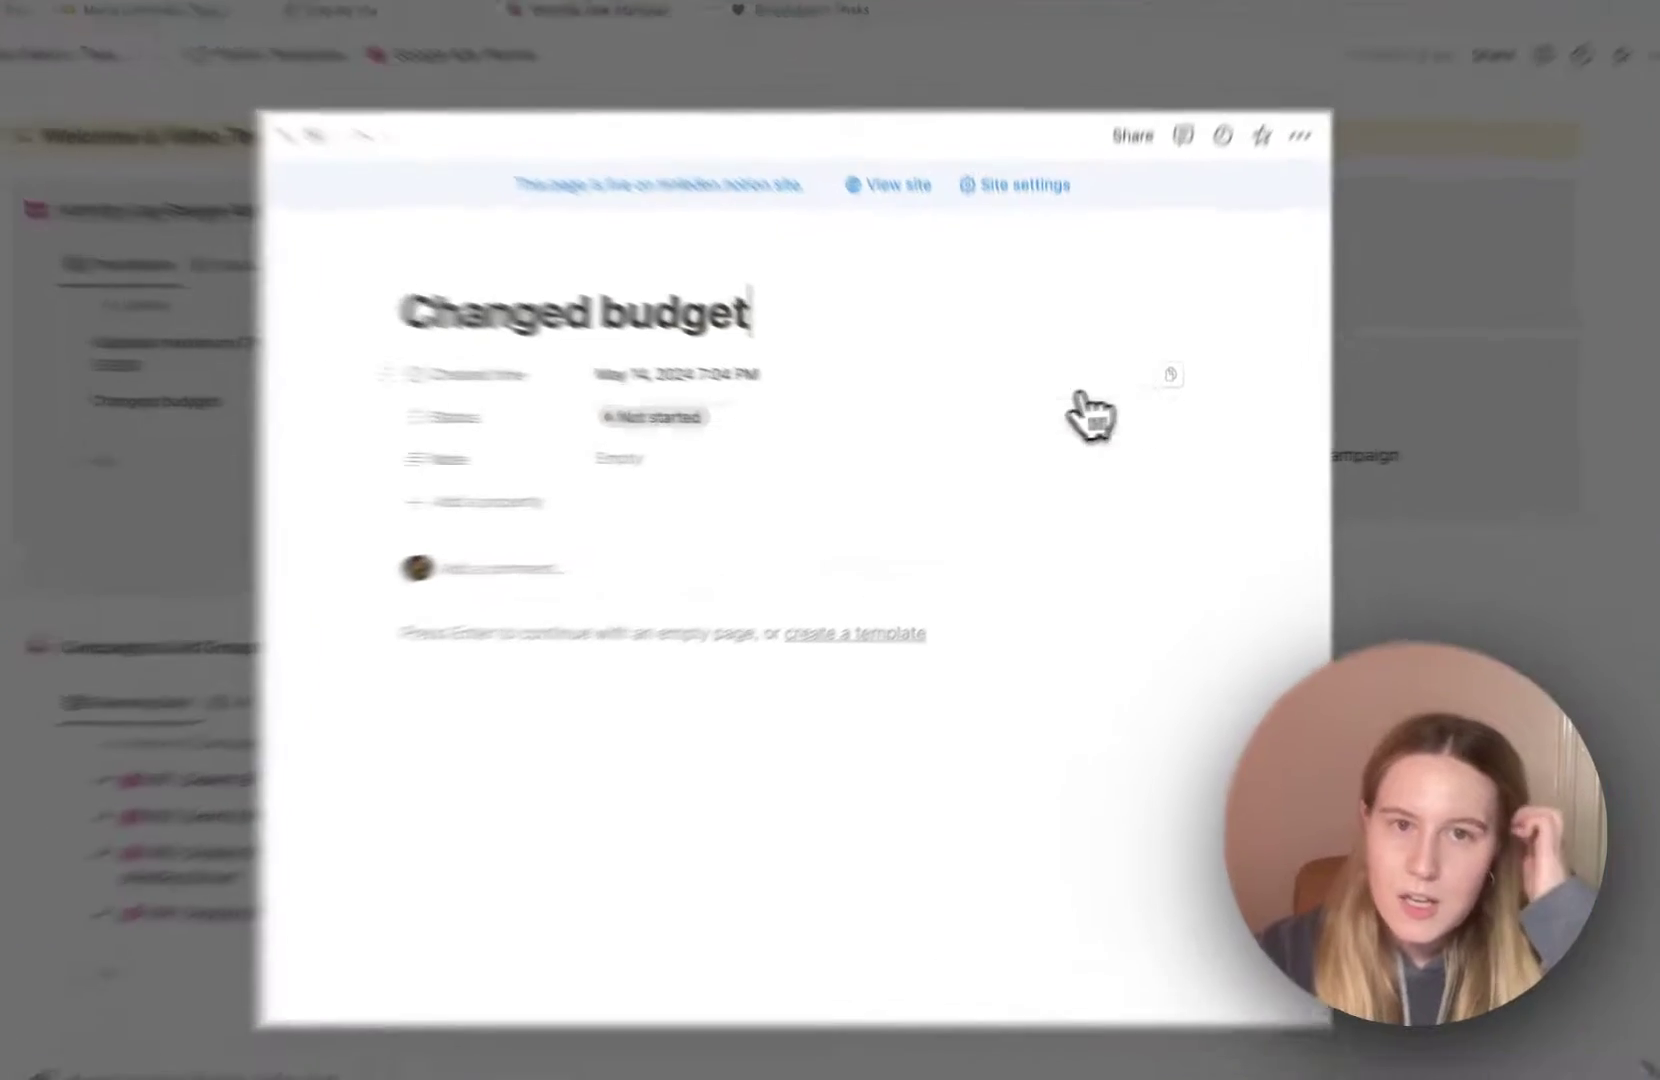
pyautogui.click(1083, 426)
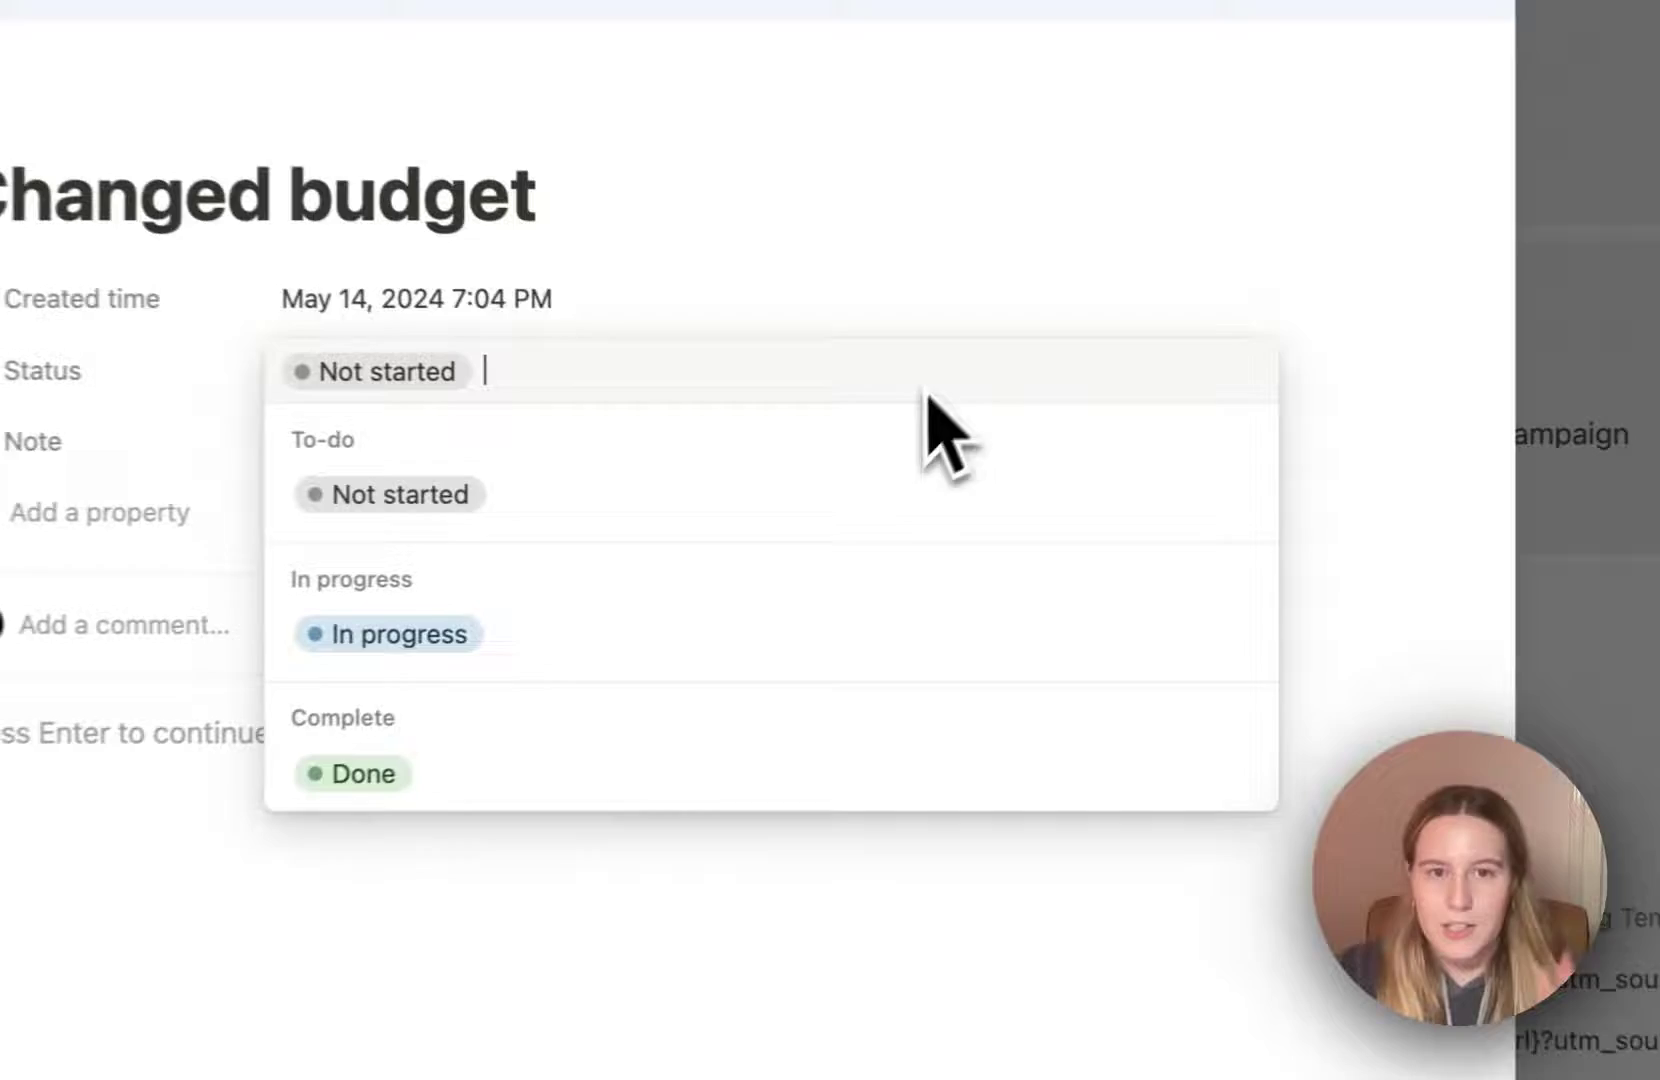
pyautogui.click(493, 790)
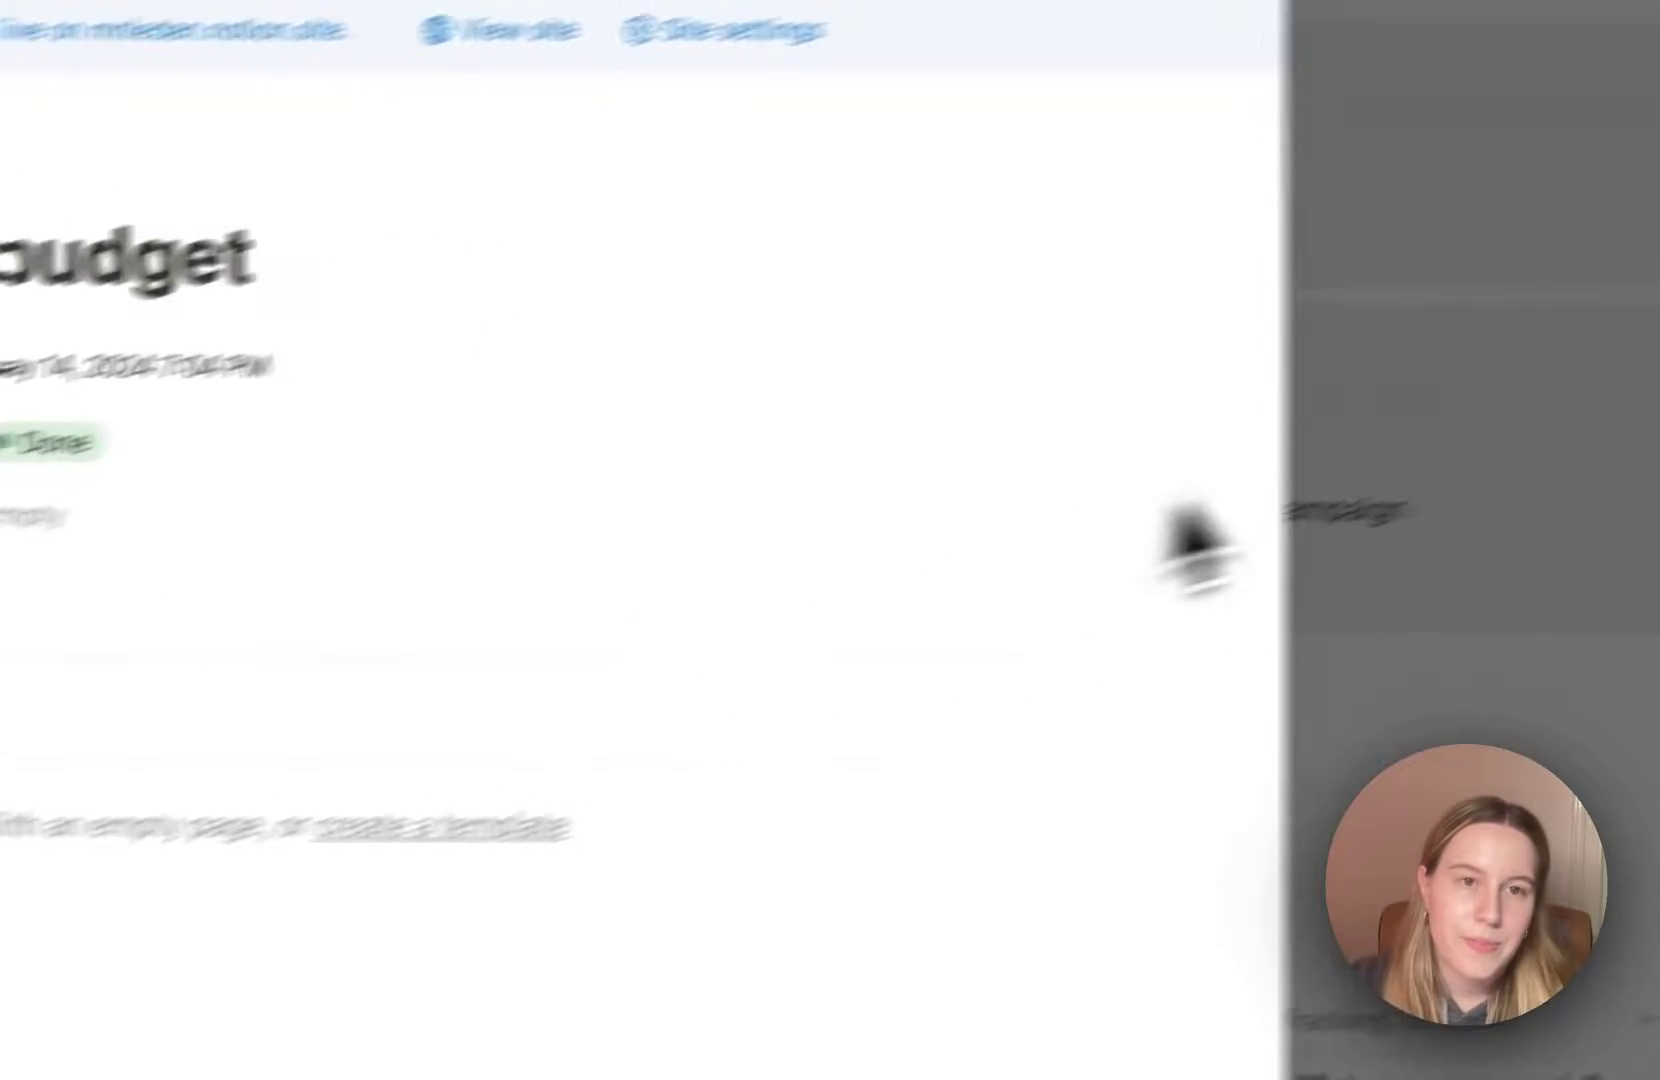
pyautogui.click(1580, 540)
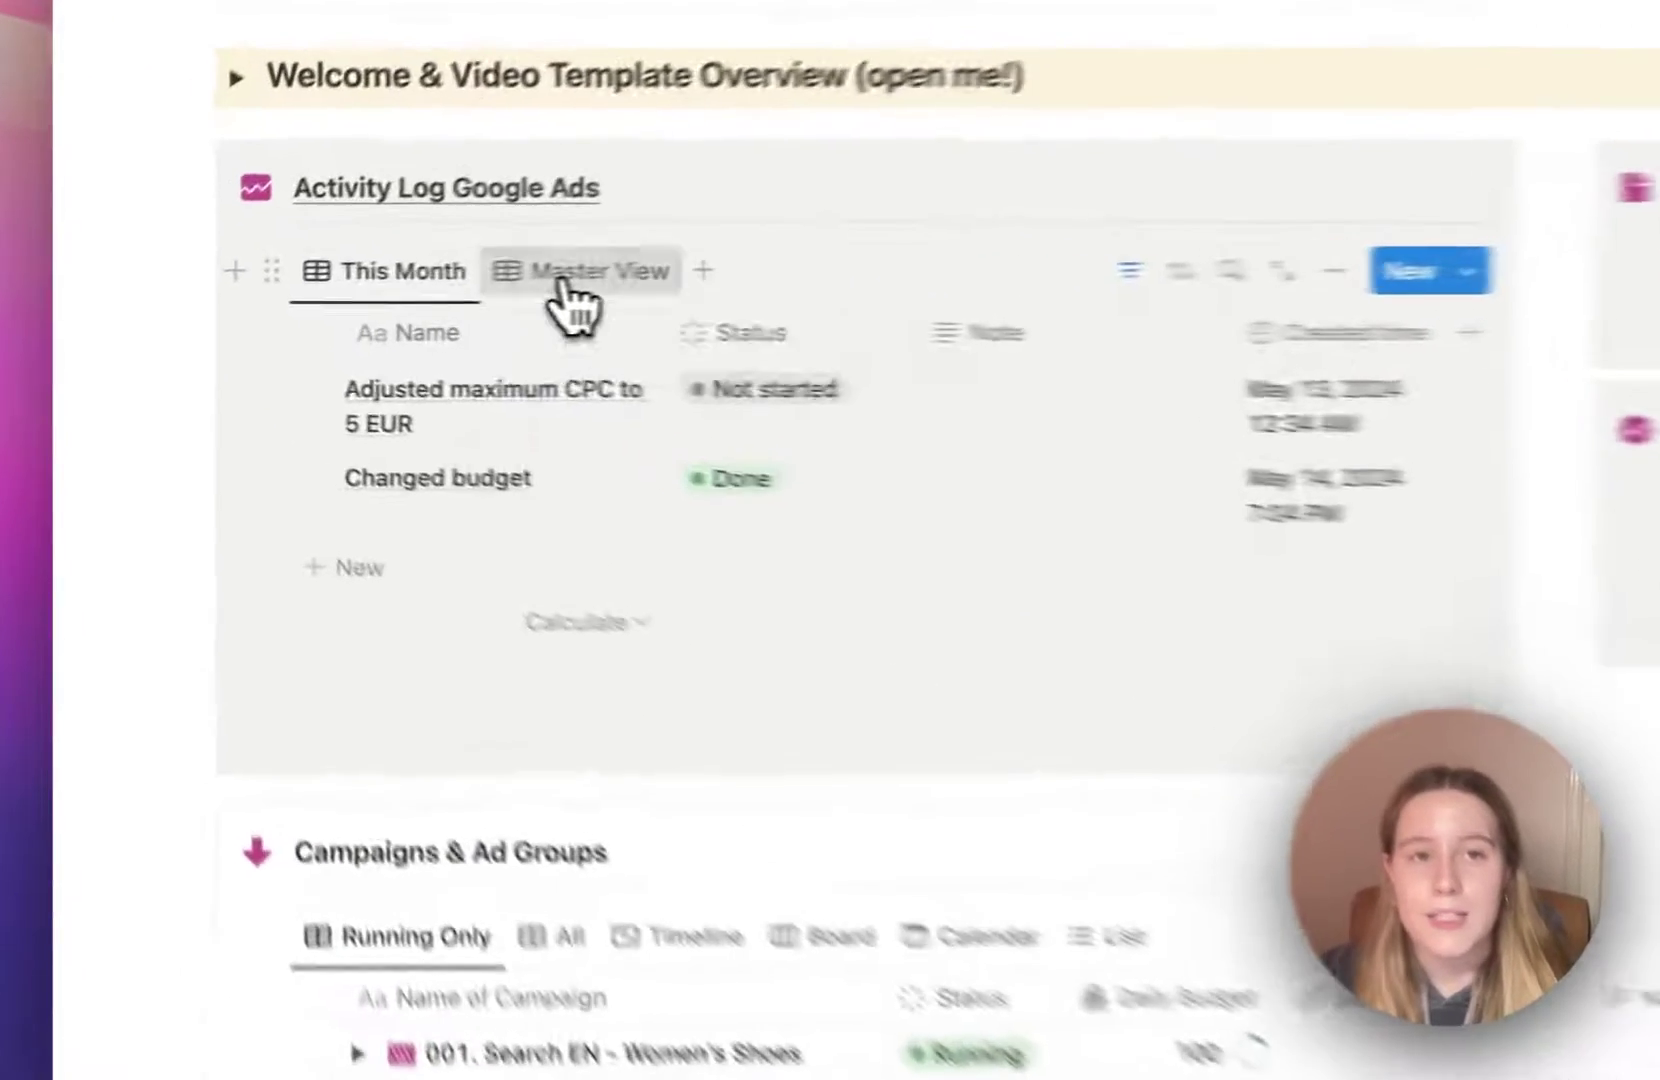
pyautogui.click(350, 294)
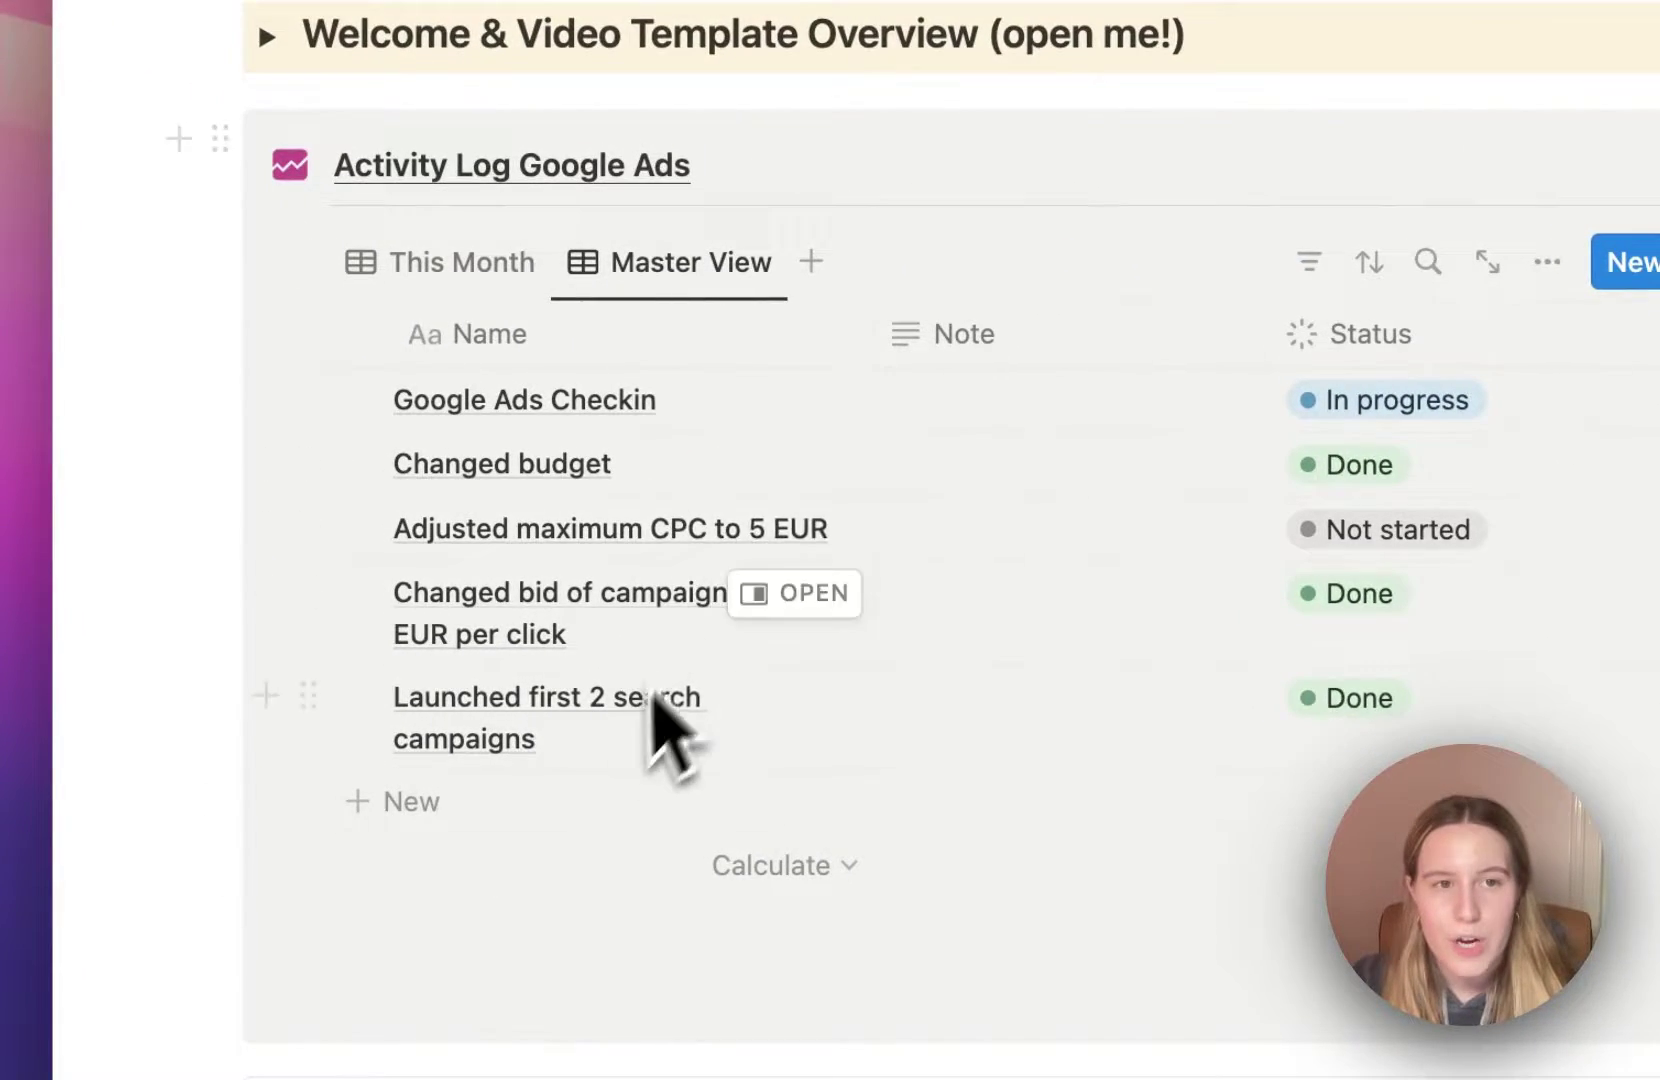
pyautogui.click(484, 280)
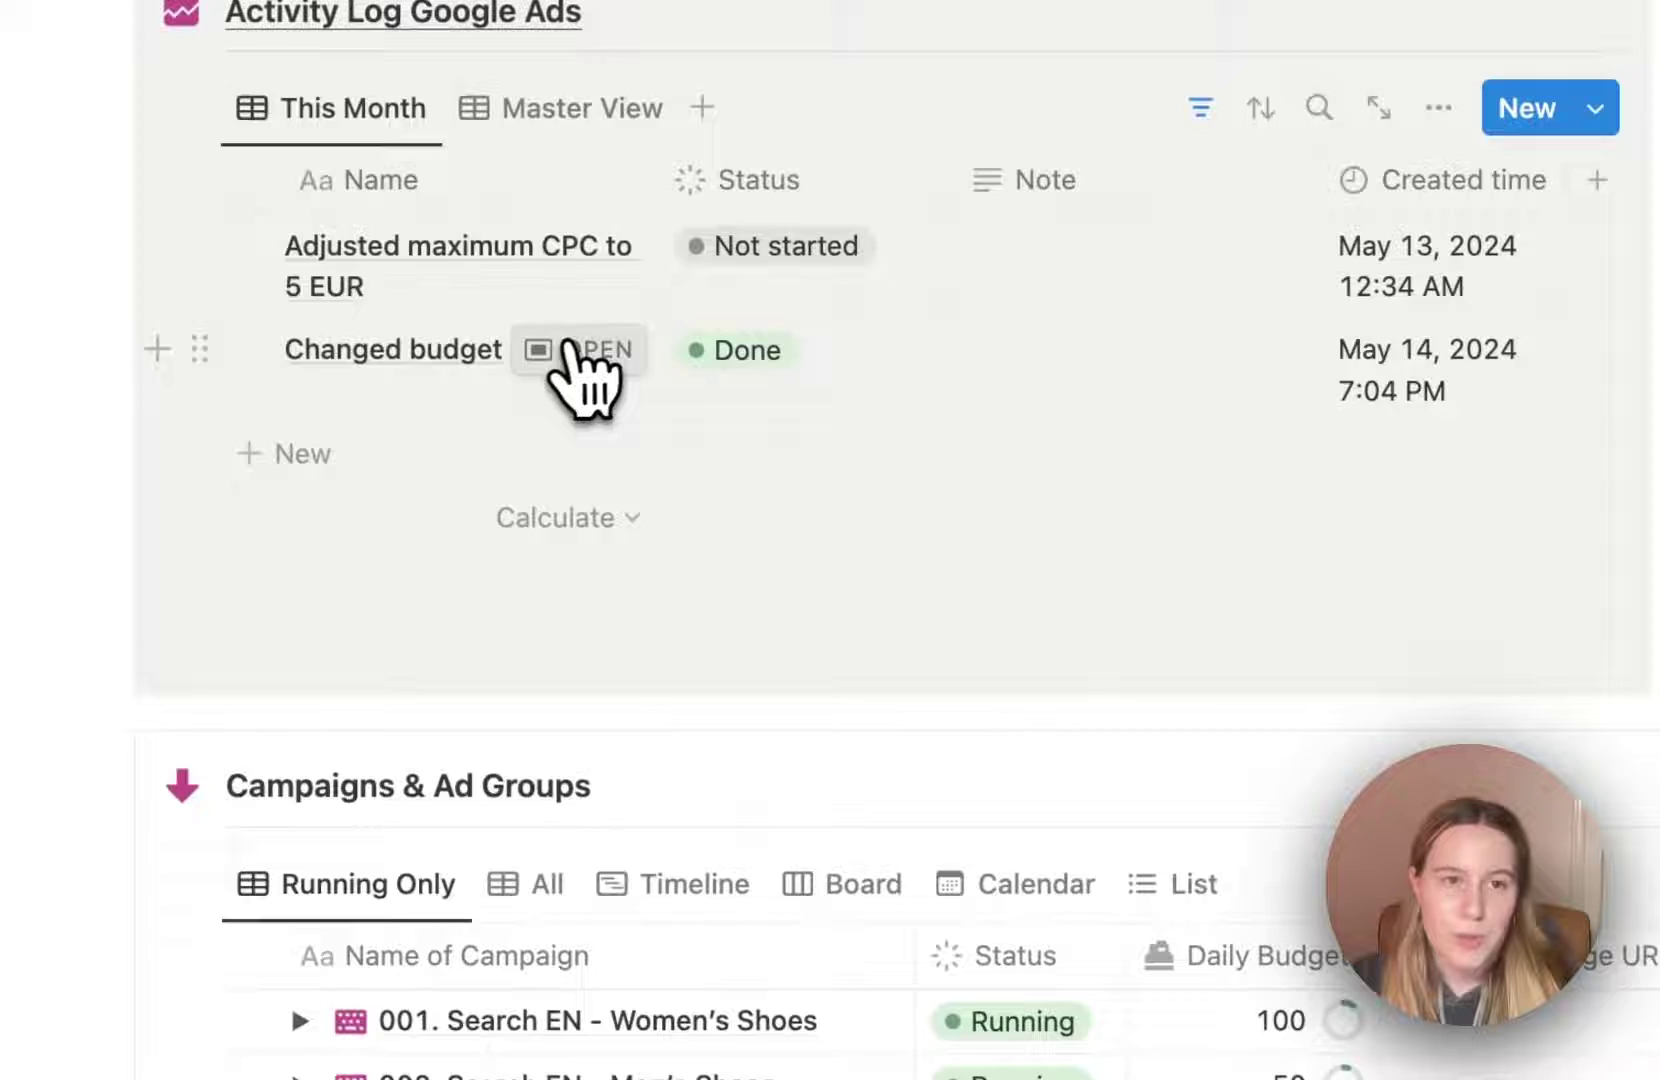
pyautogui.click(600, 375)
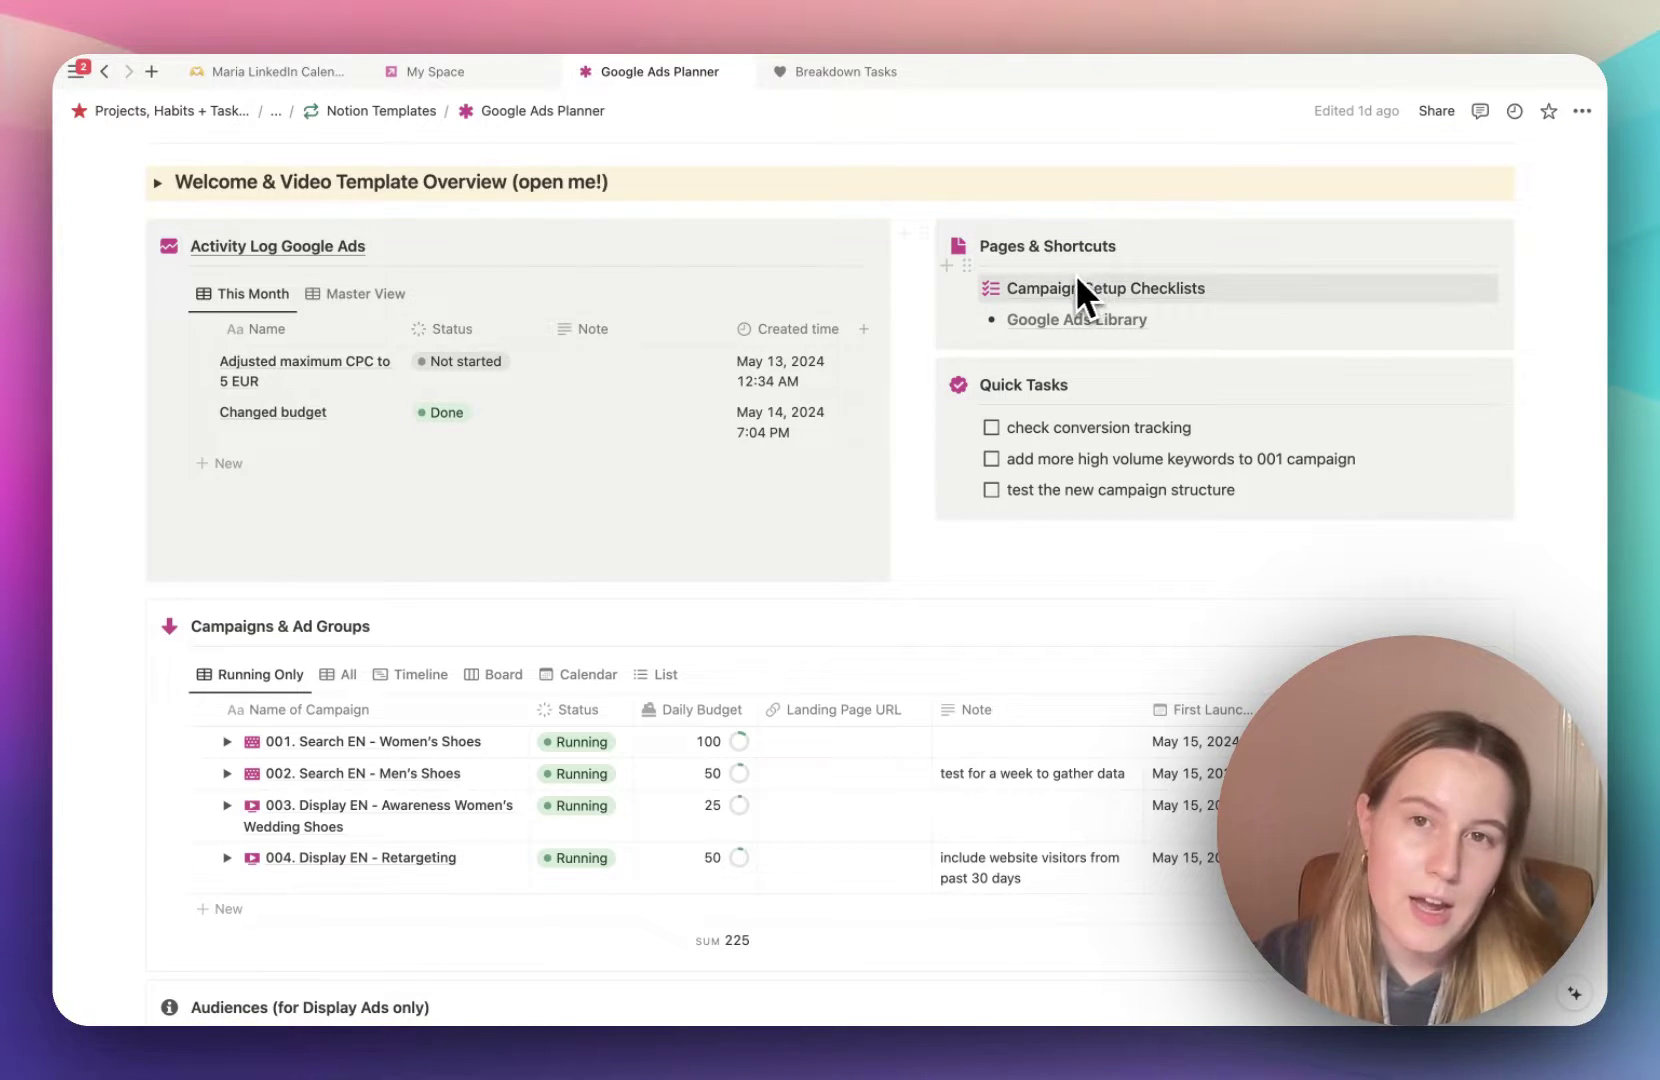
pyautogui.moveTo(1047, 289)
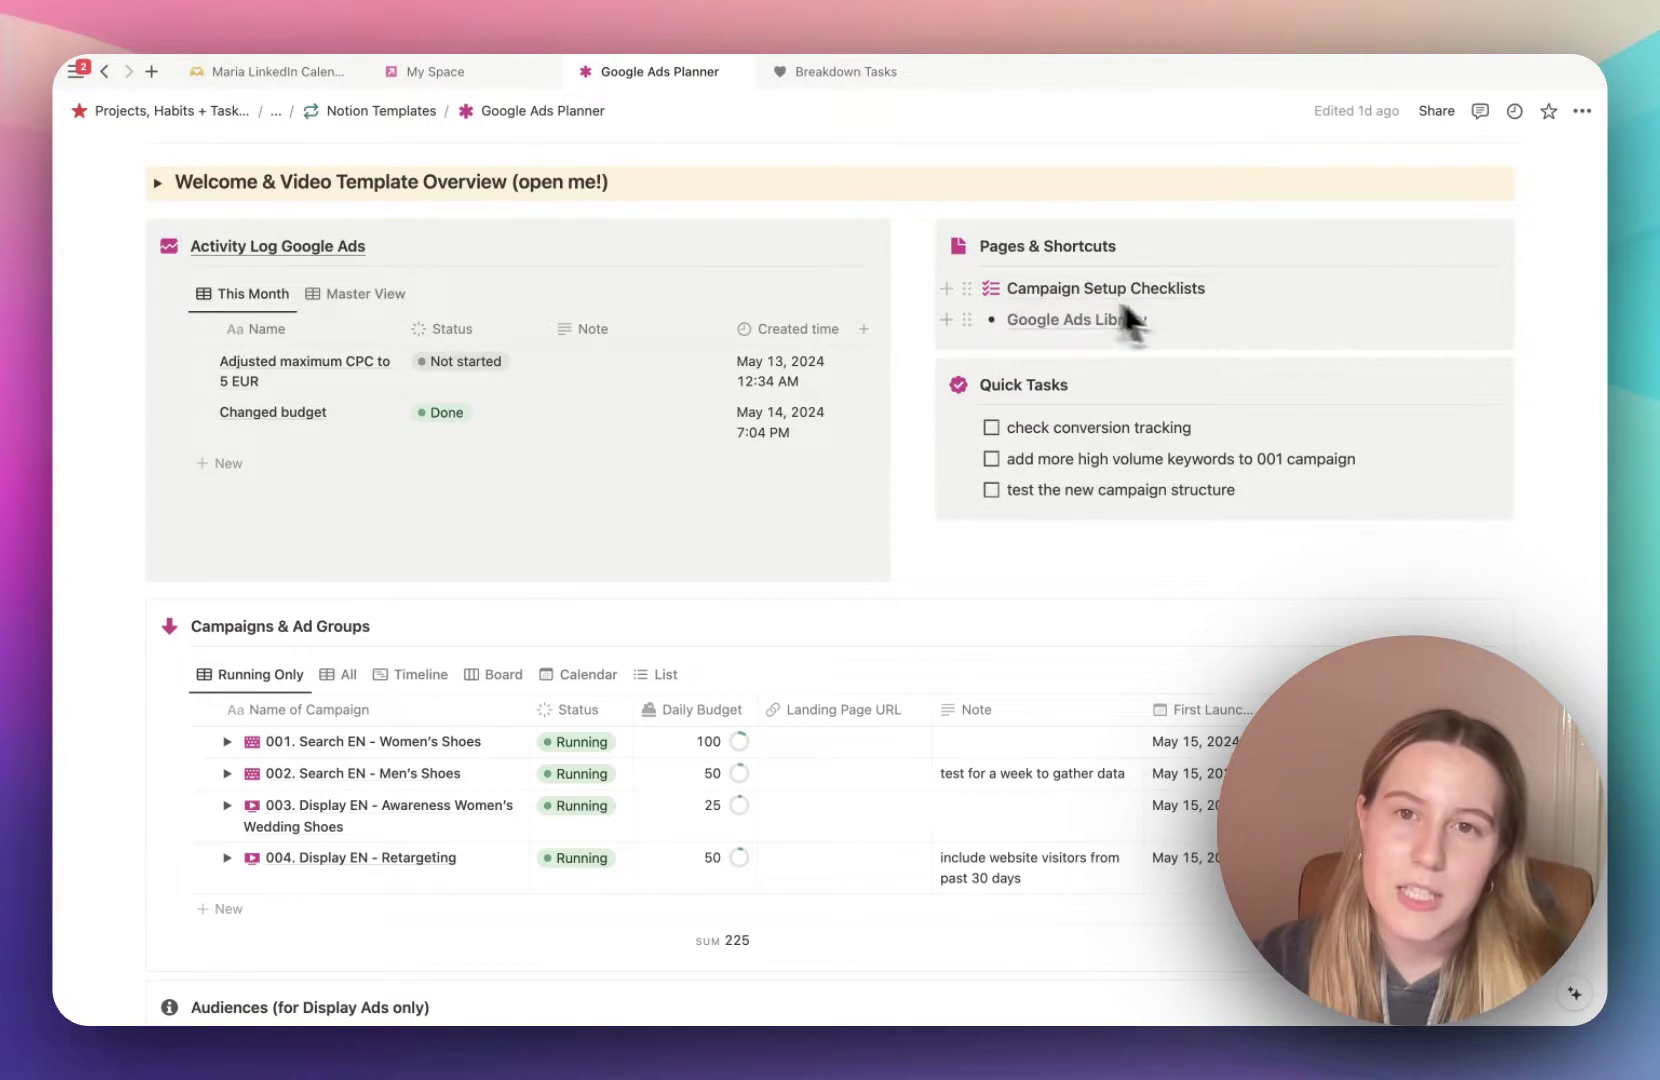
pyautogui.moveTo(1079, 324)
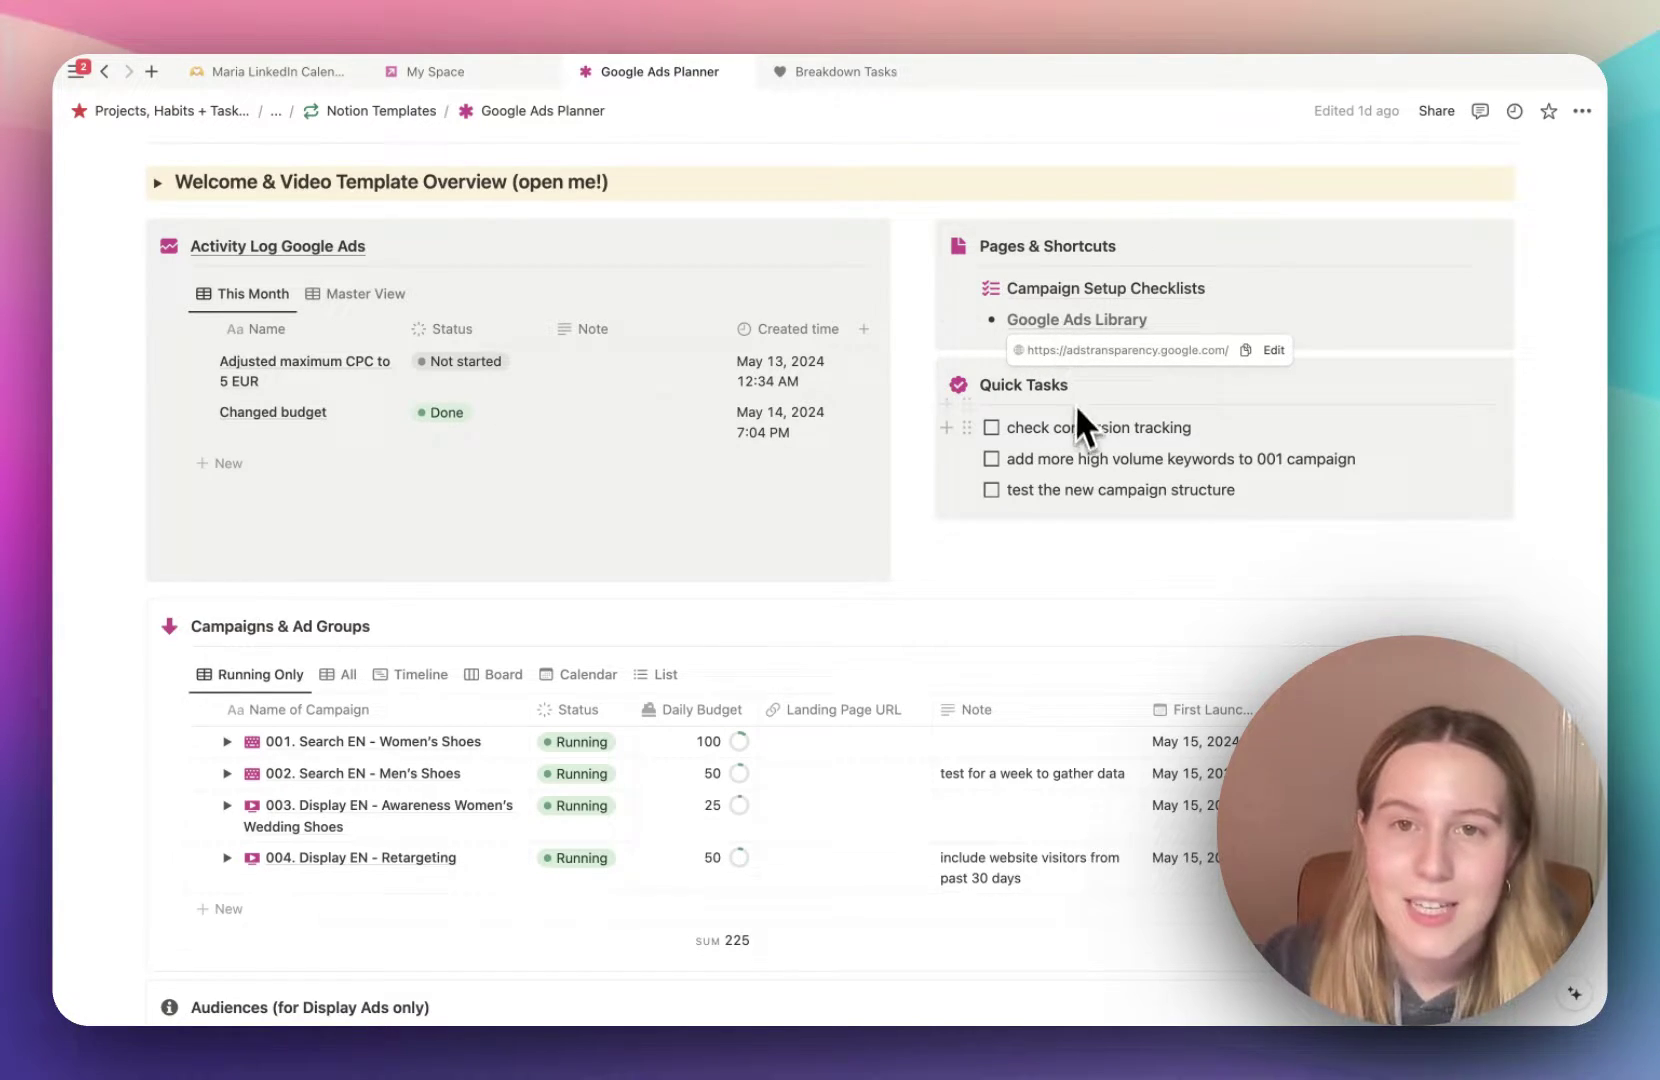
pyautogui.scroll(-2, 1077, 412)
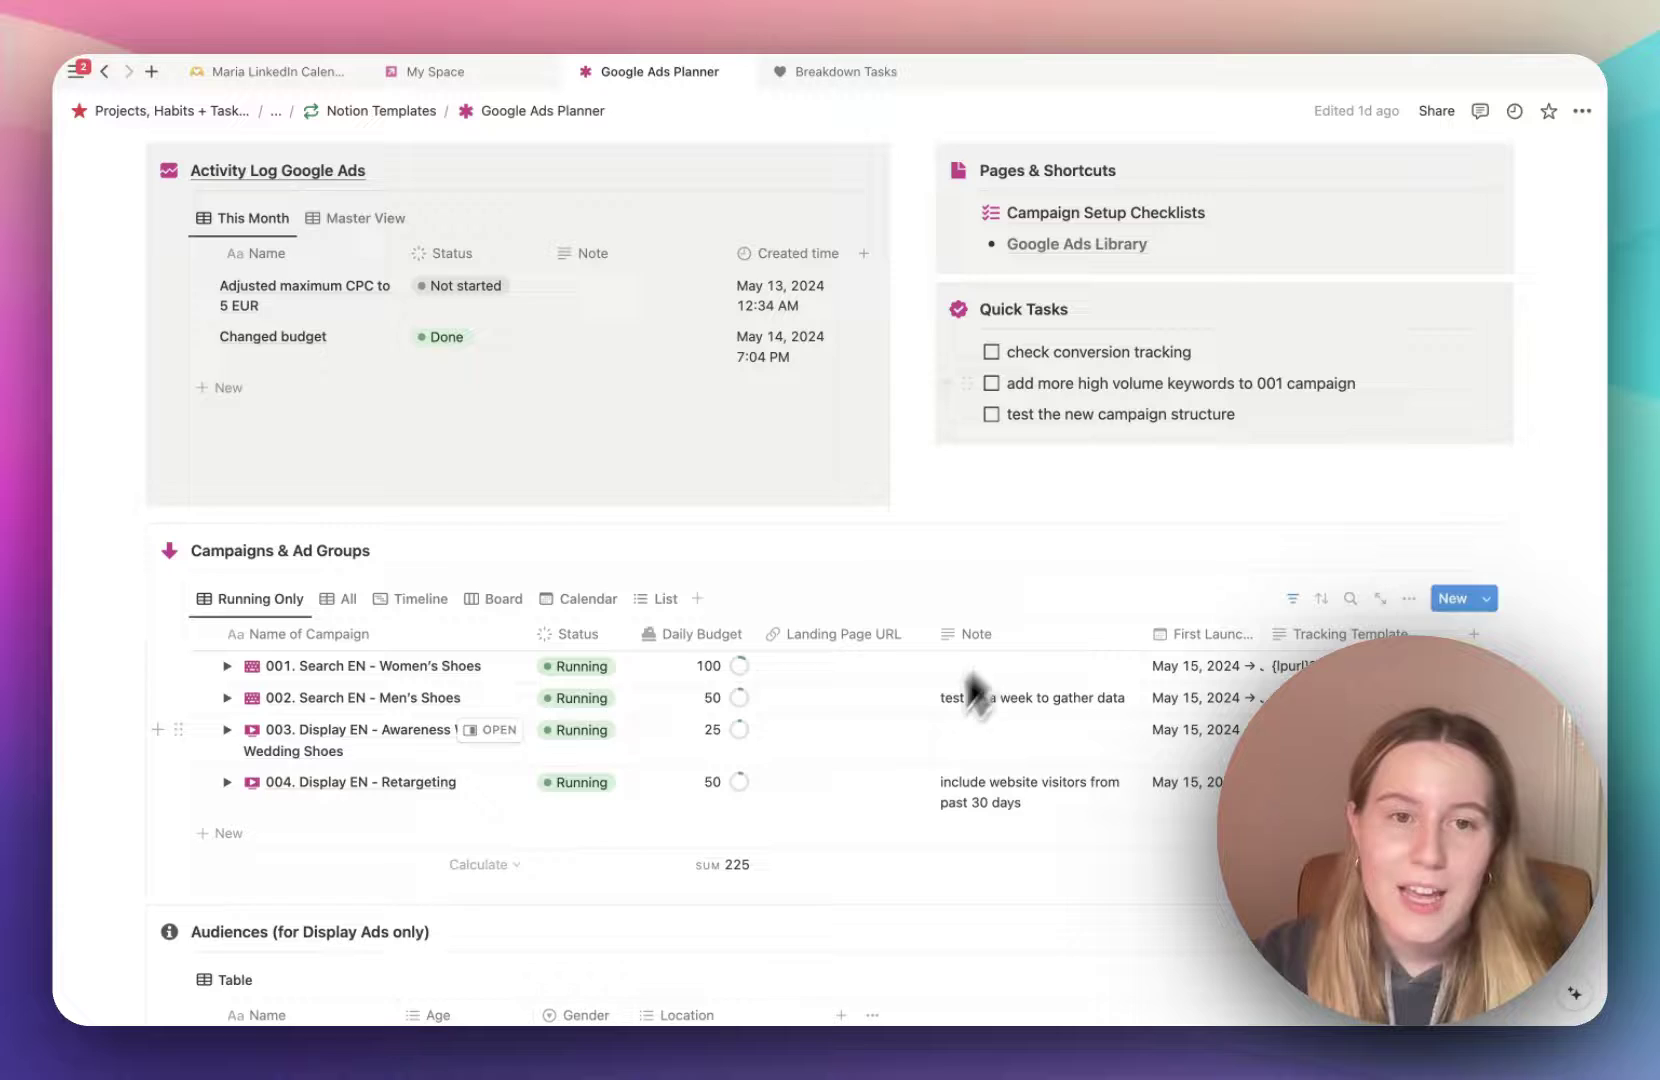
pyautogui.scroll(-2, 910, 743)
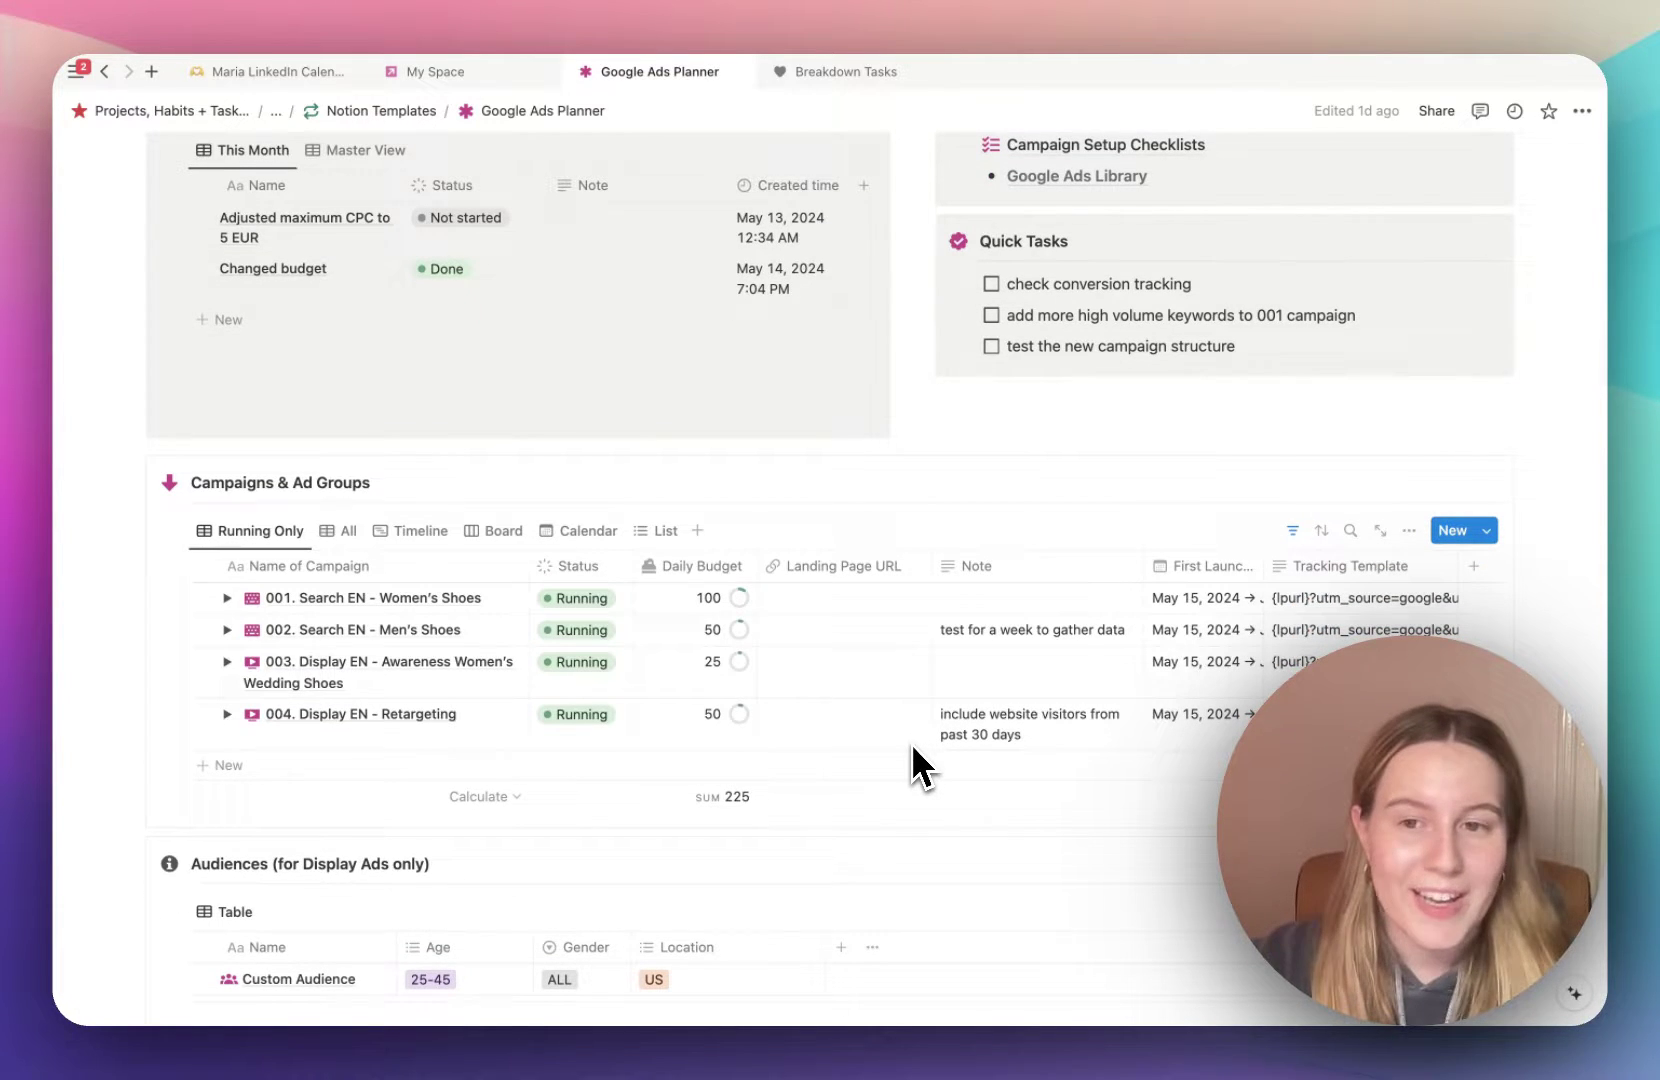
pyautogui.scroll(-5, 910, 743)
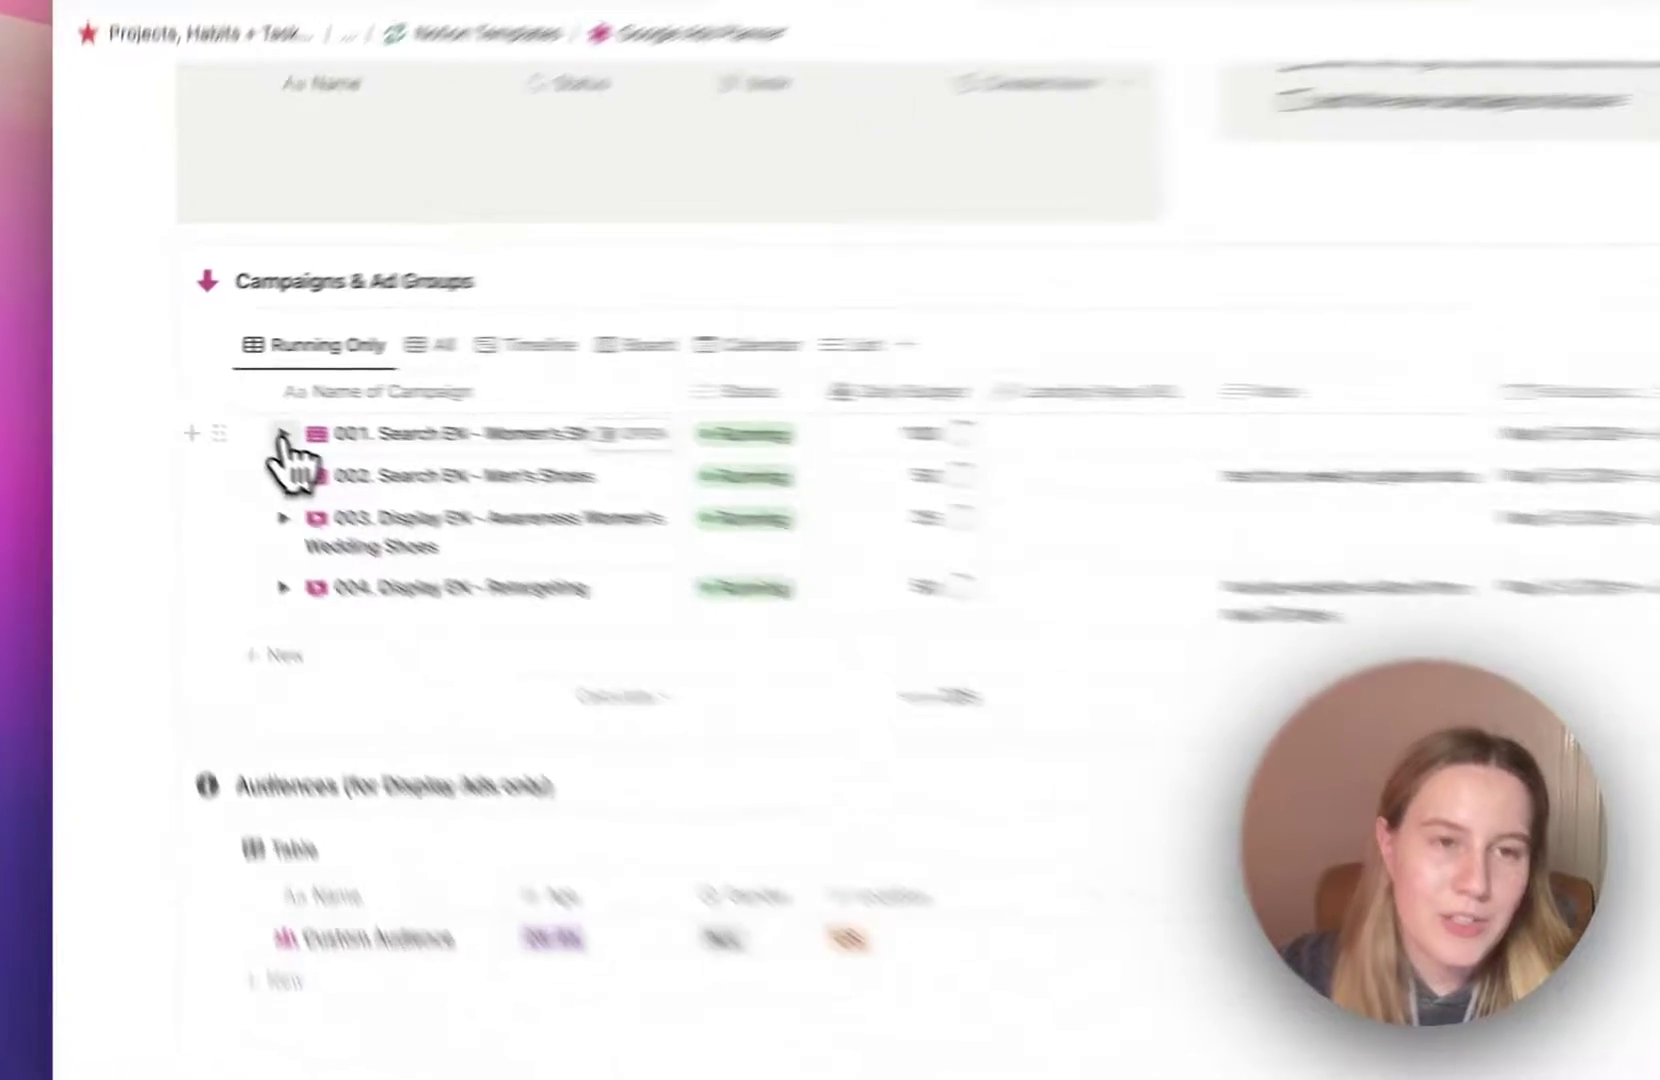
# Expand campaigns 001, 002 and 003 to reveal their ad groups, and check campaign 002's status options without changing them
pyautogui.click(283, 435)
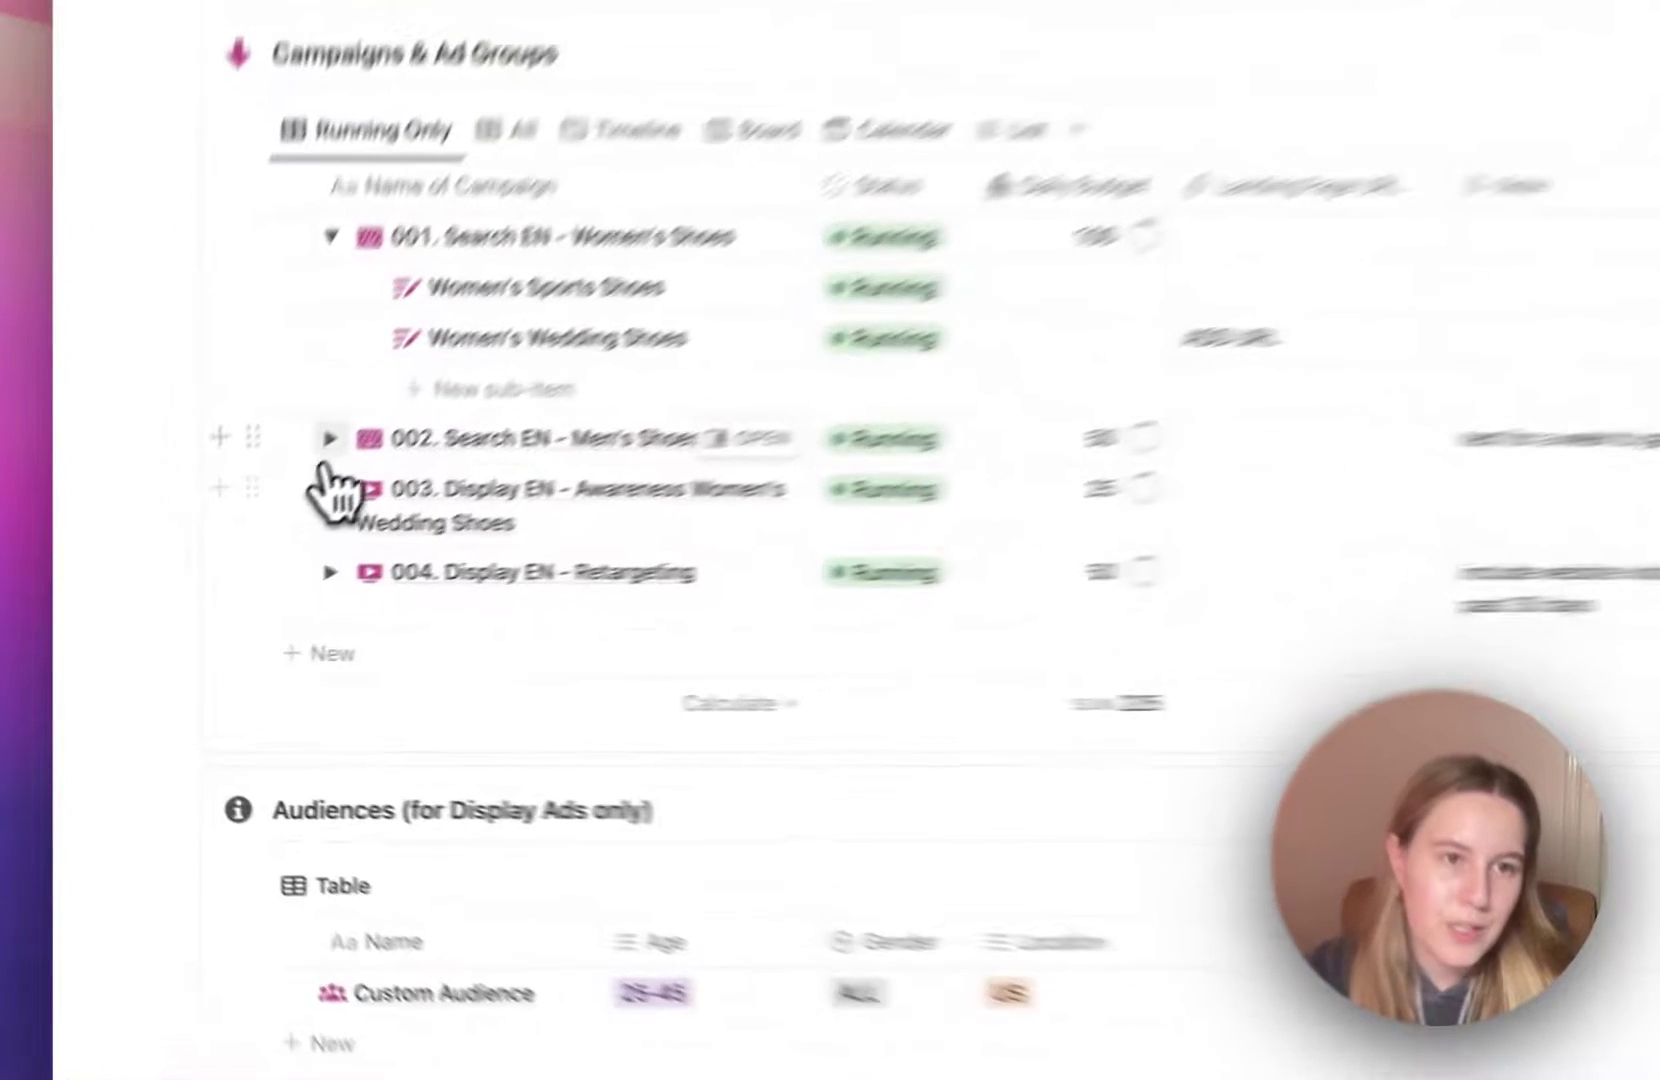
pyautogui.click(228, 540)
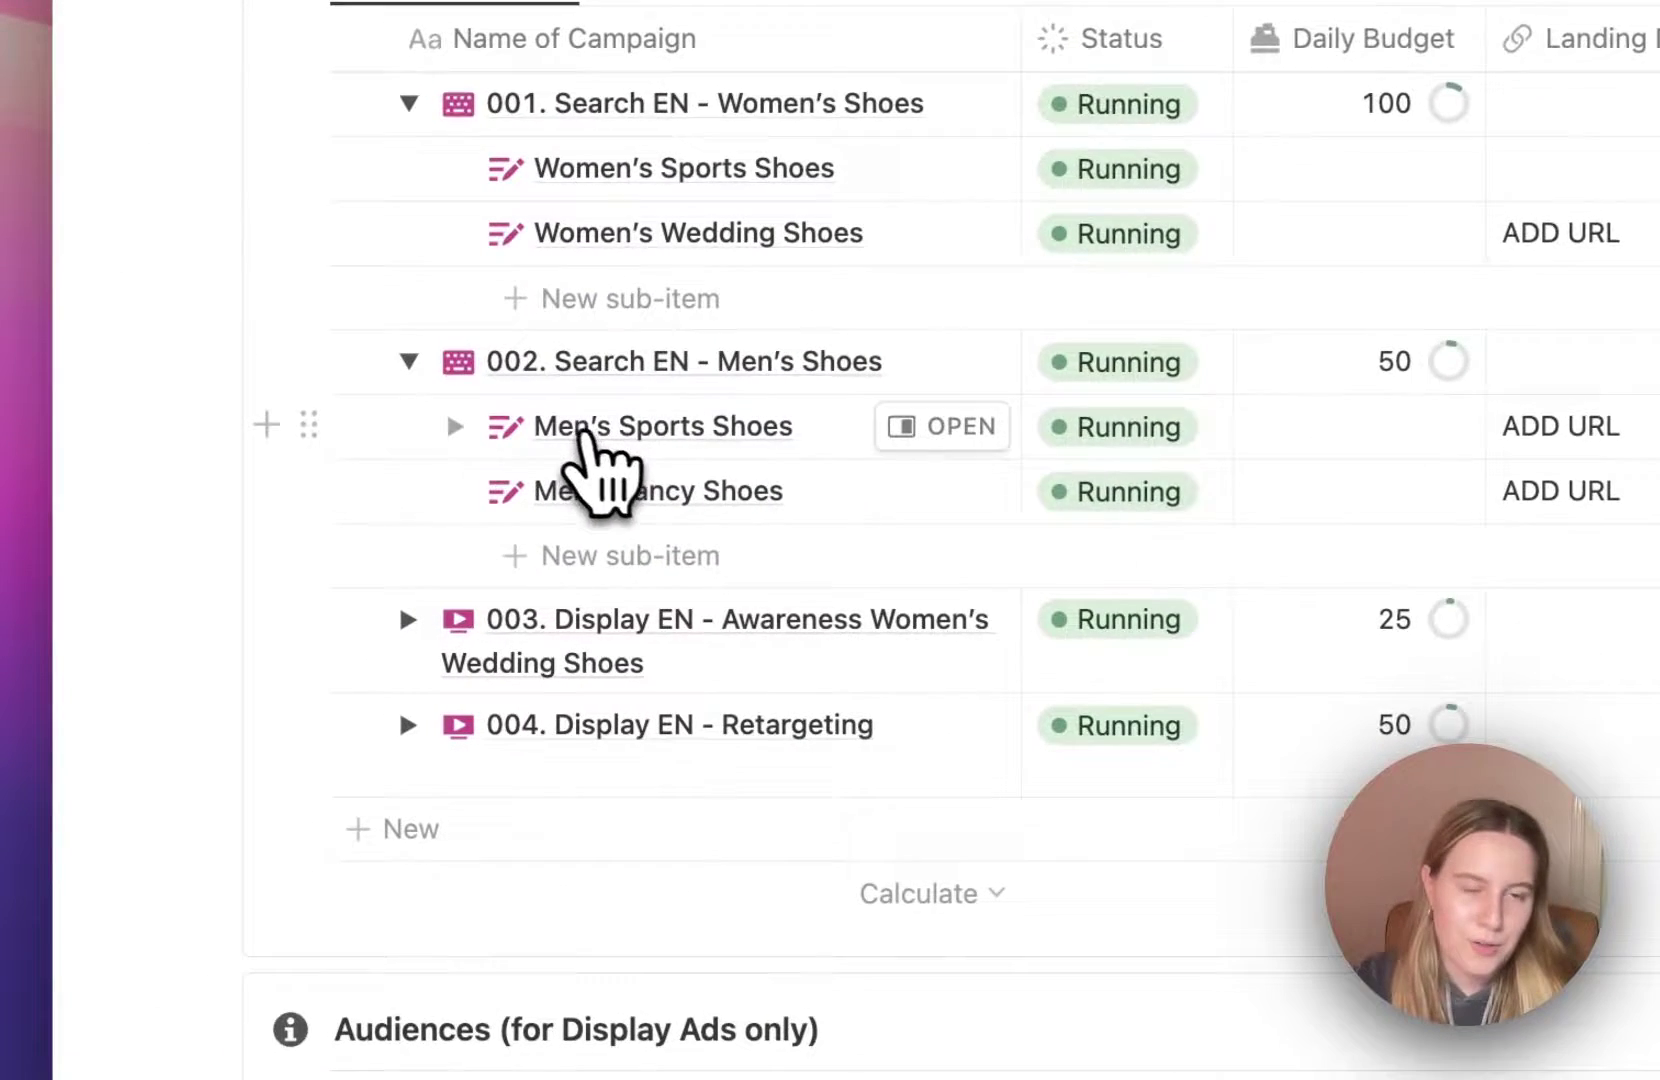
pyautogui.click(401, 621)
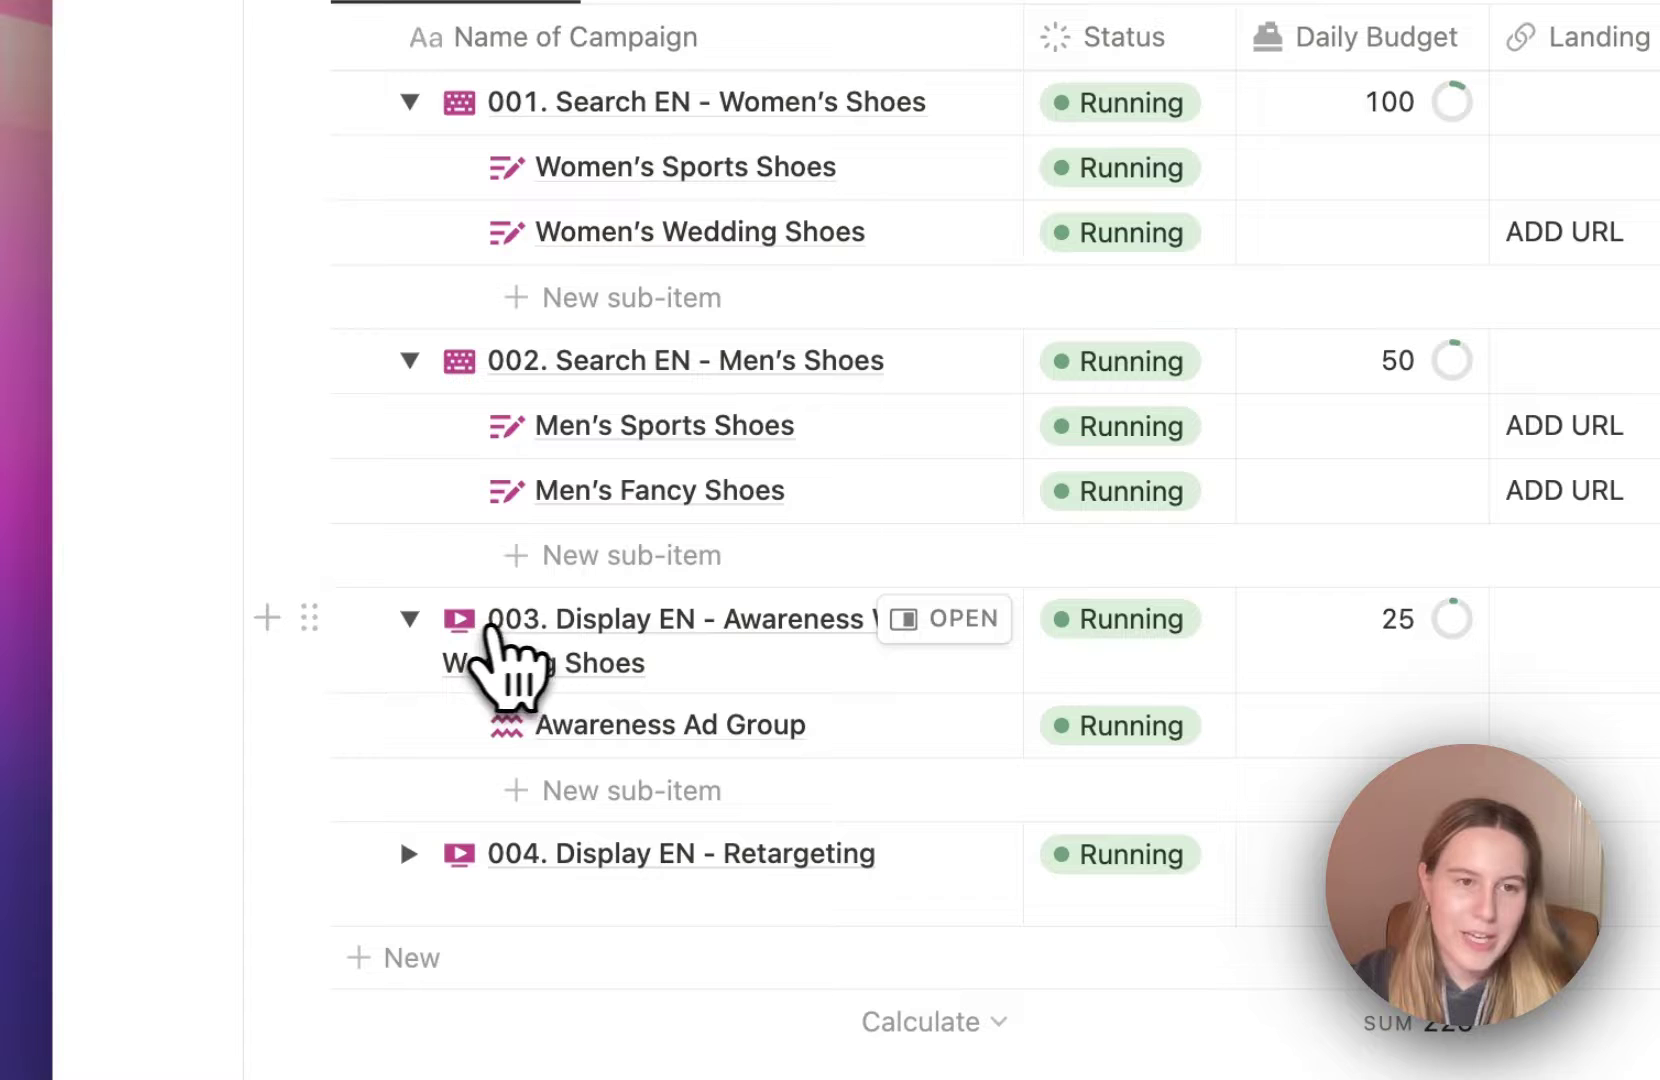
pyautogui.click(1136, 360)
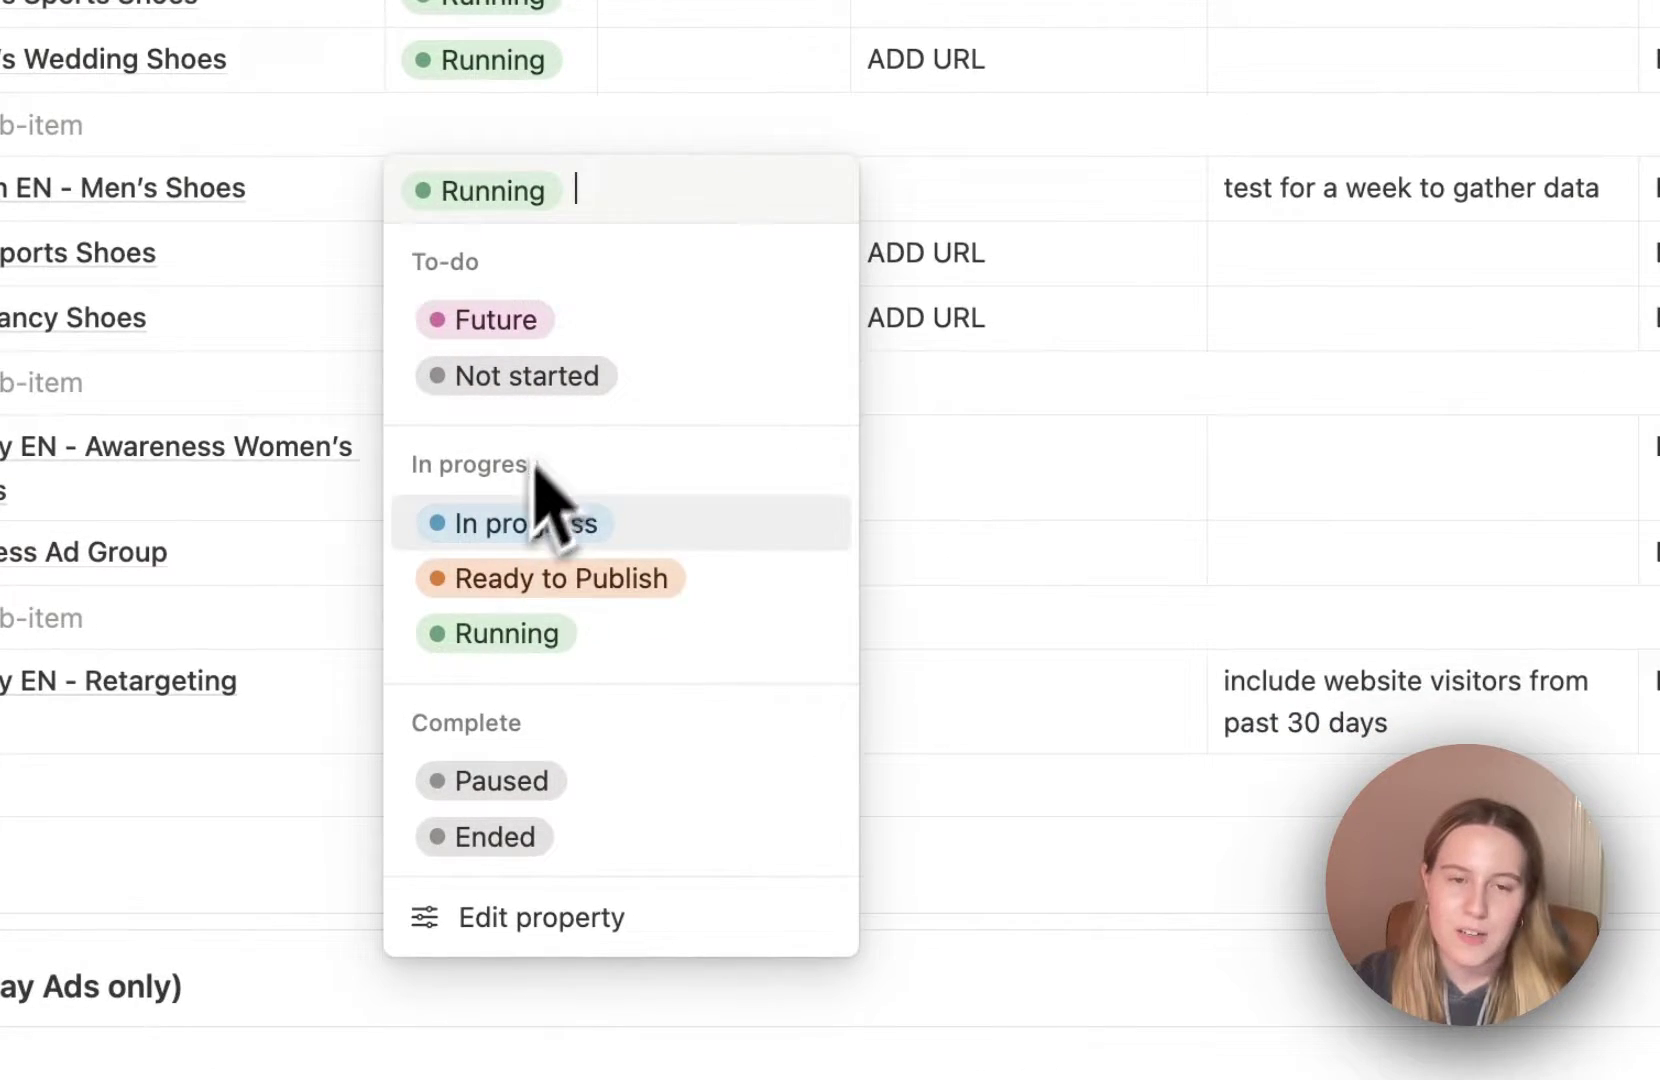
pyautogui.press('Escape')
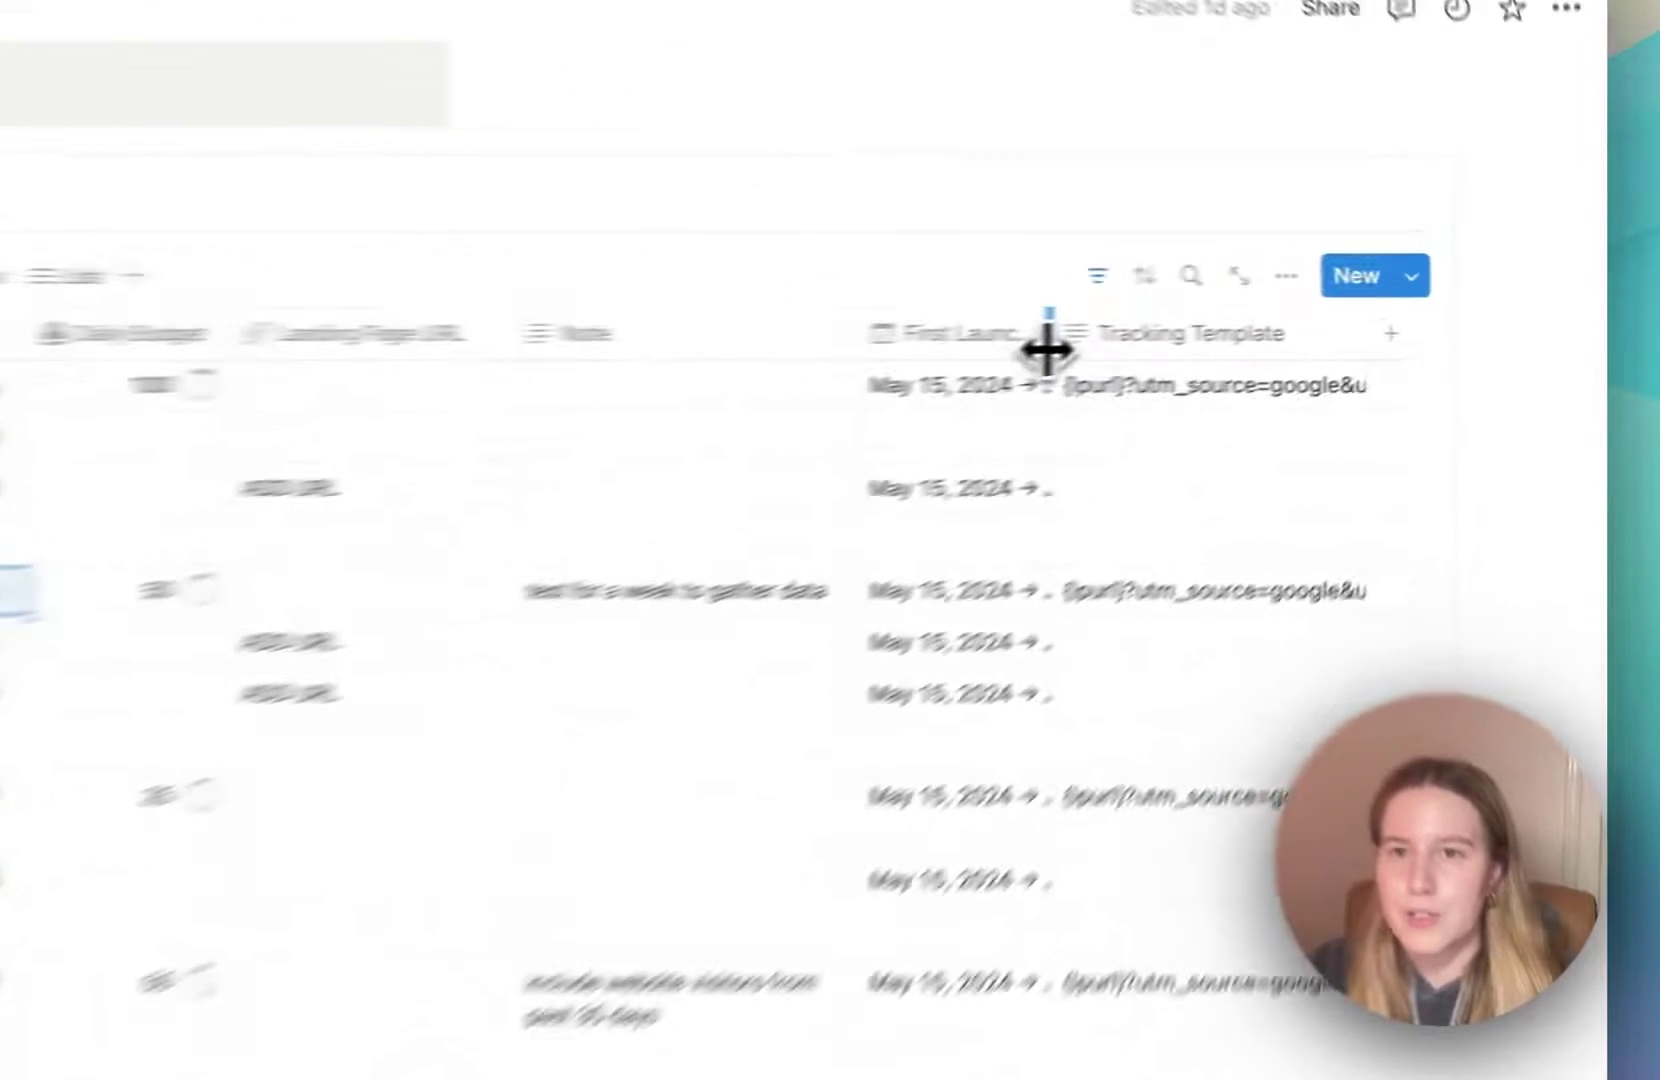
# Resize the First Launched On column and expand a Tracking Template cell to read its full URL
pyautogui.moveTo(1262, 315); pyautogui.dragTo(1348, 318)
pyautogui.moveTo(1104, 362); pyautogui.dragTo(1012, 360)
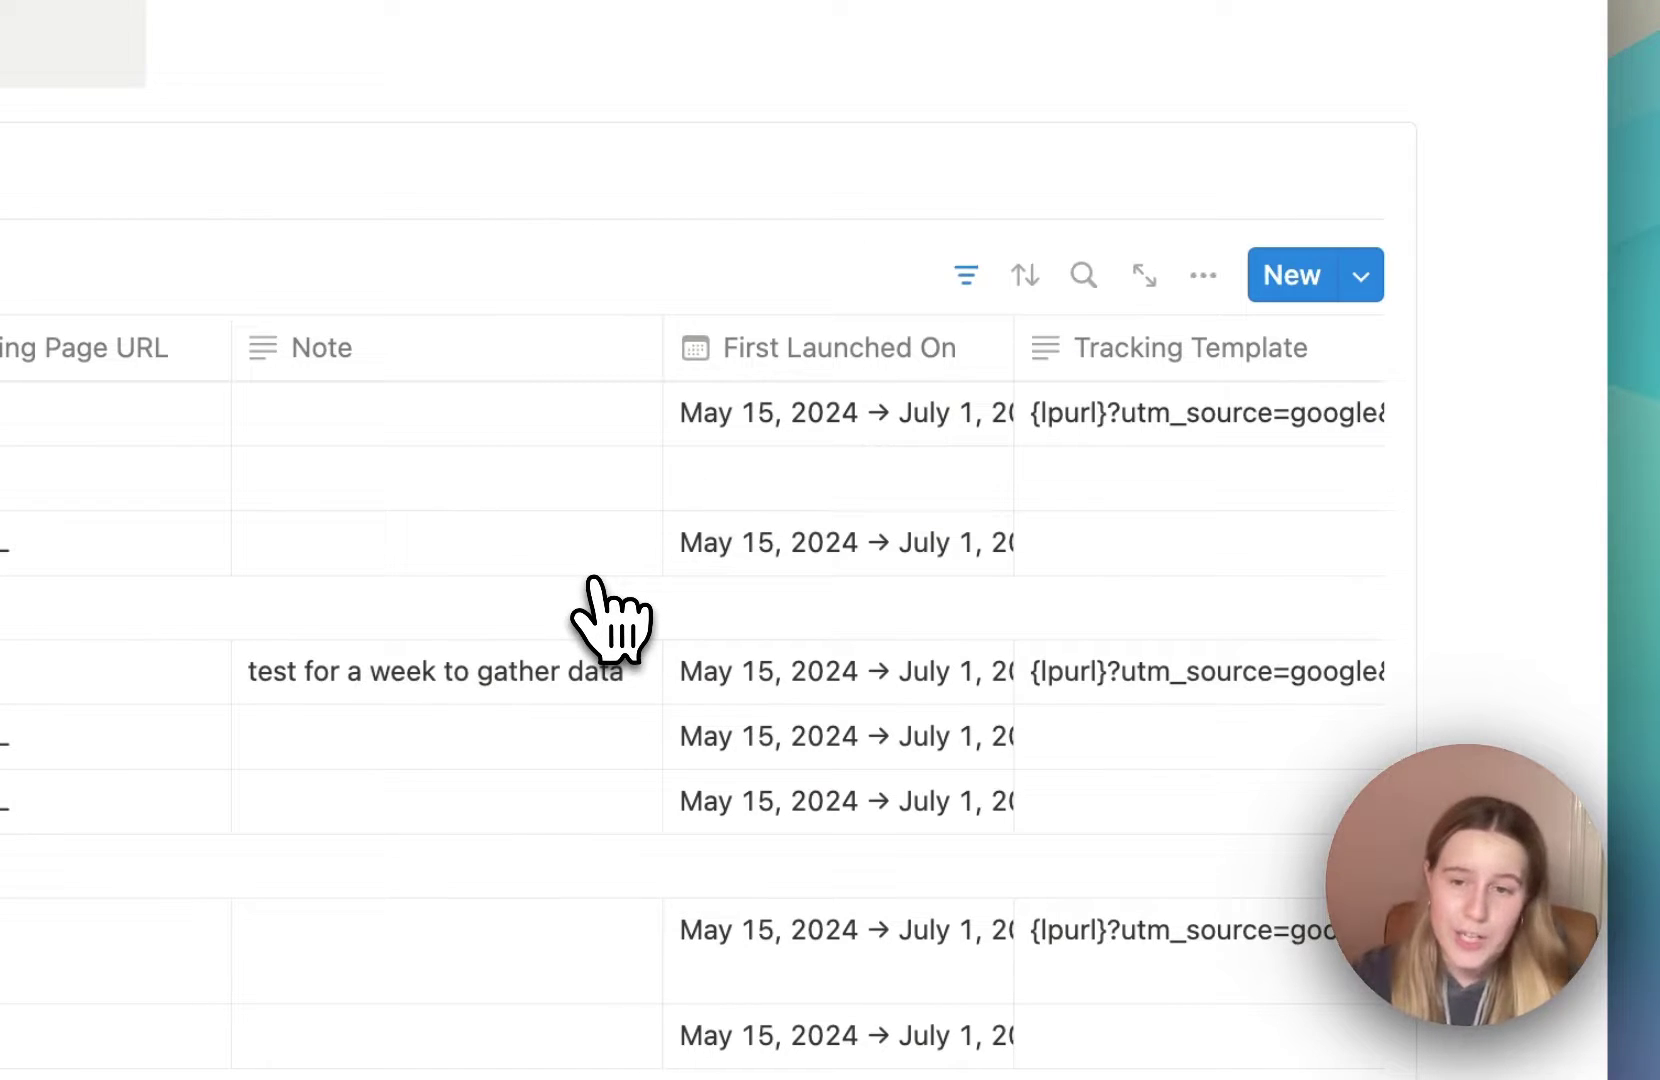
pyautogui.hscroll(3, 594, 580)
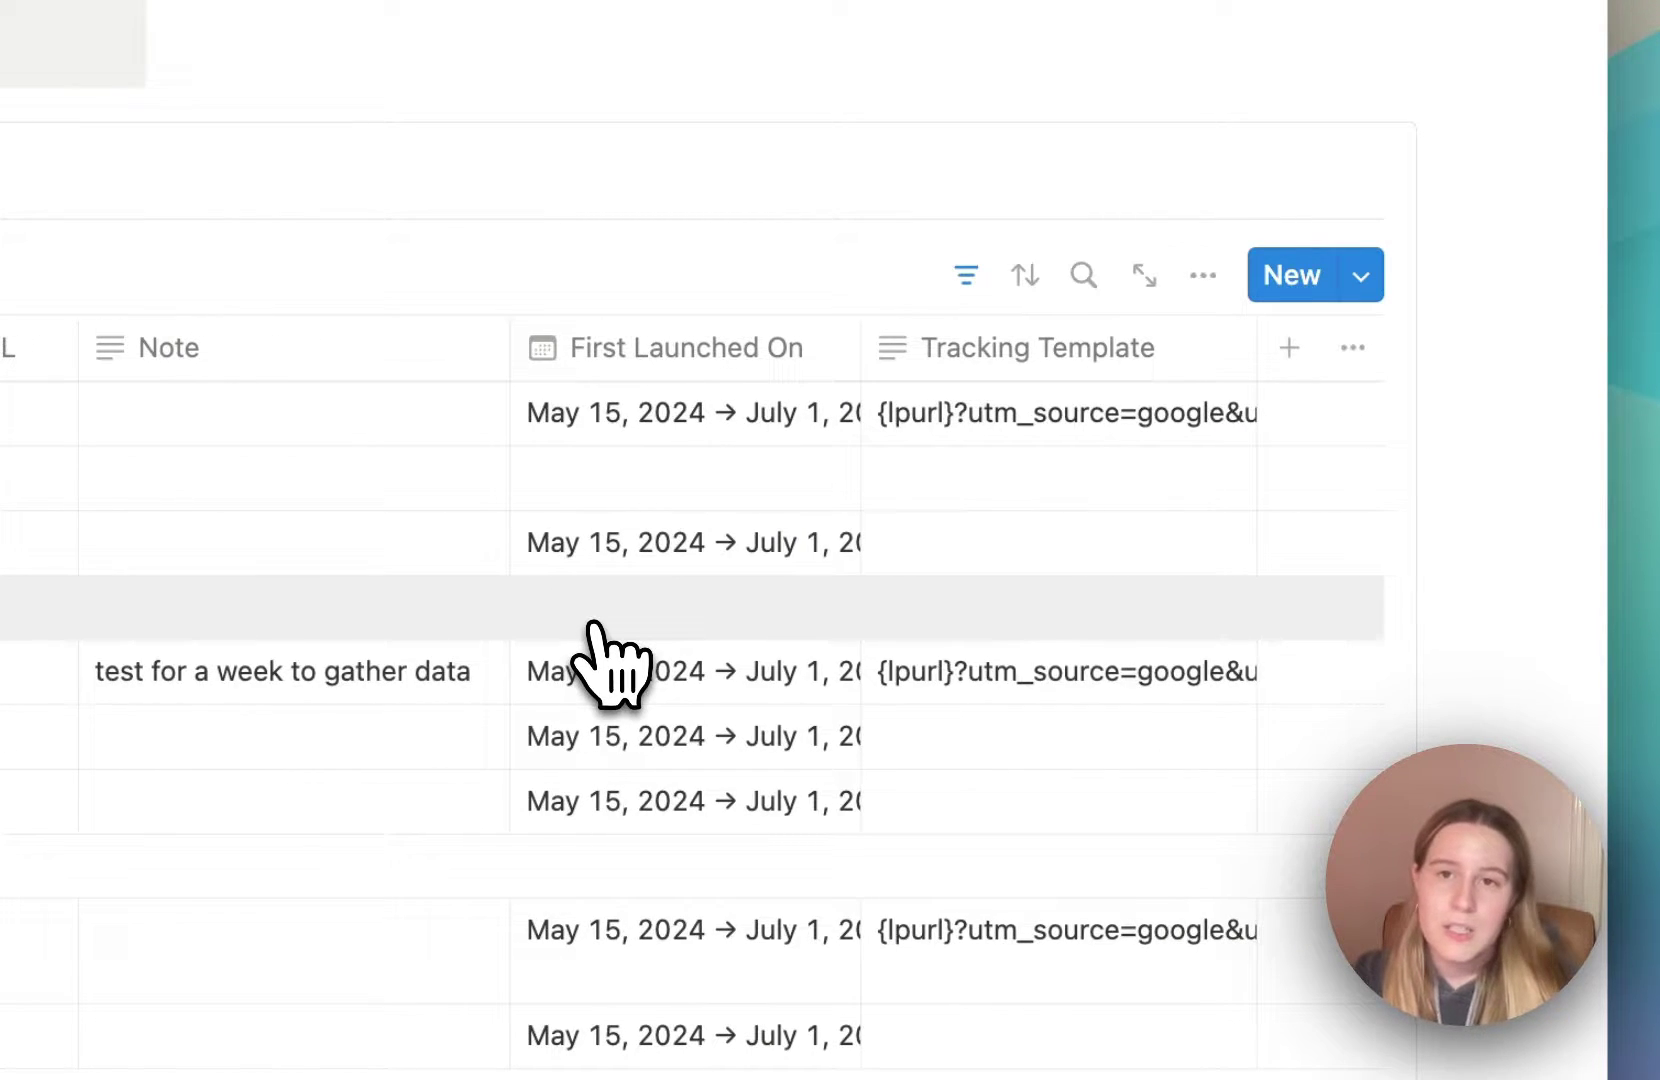
pyautogui.click(1000, 437)
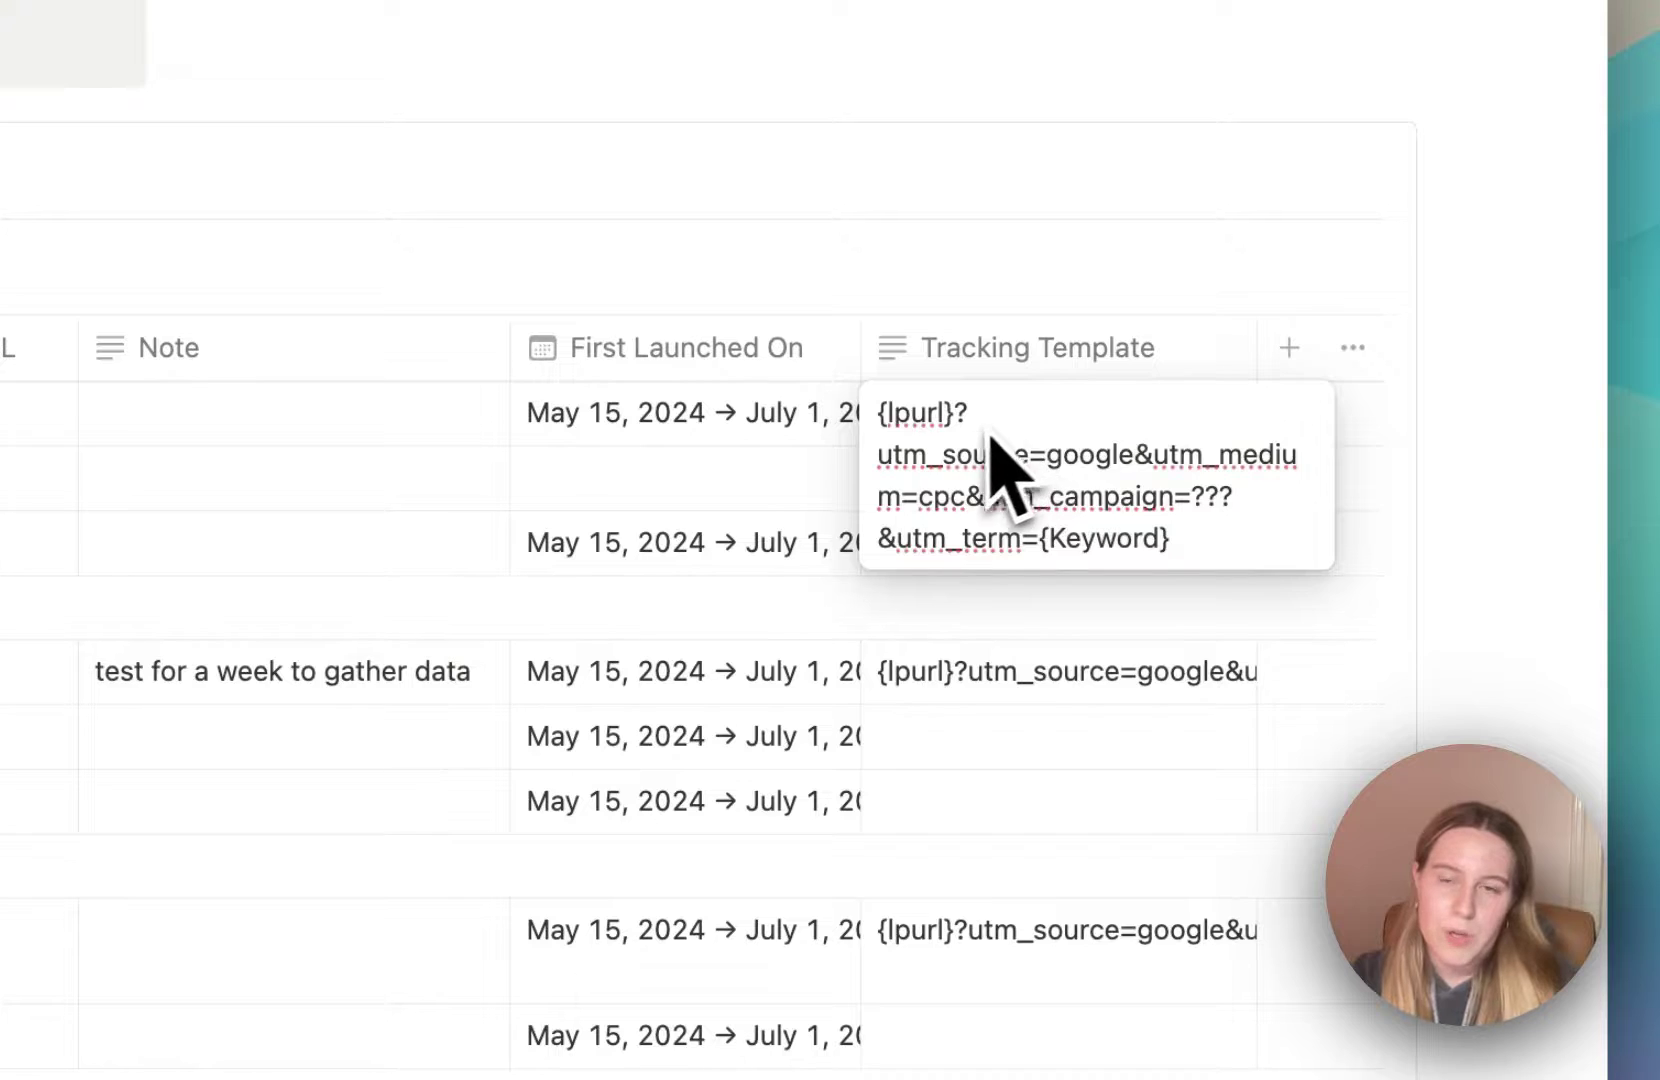
pyautogui.press('Escape')
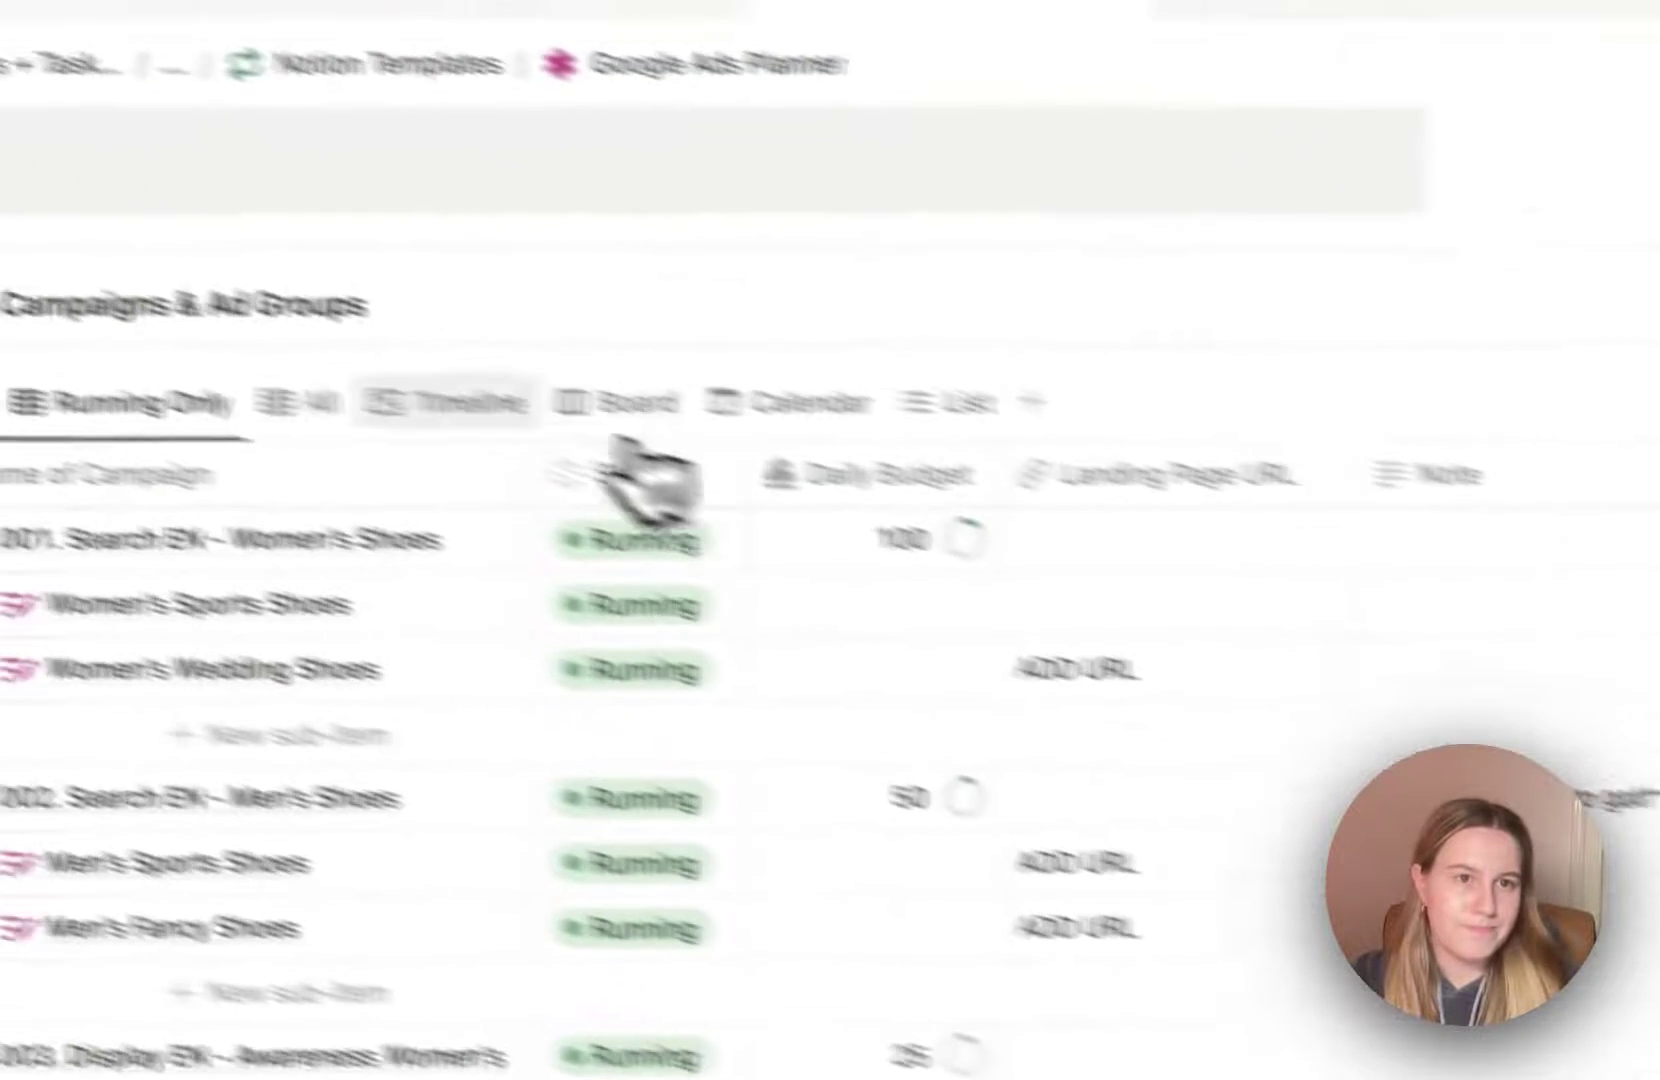
# Switch the database through the All, Timeline, Board and Calendar views
pyautogui.click(326, 396)
pyautogui.click(652, 470)
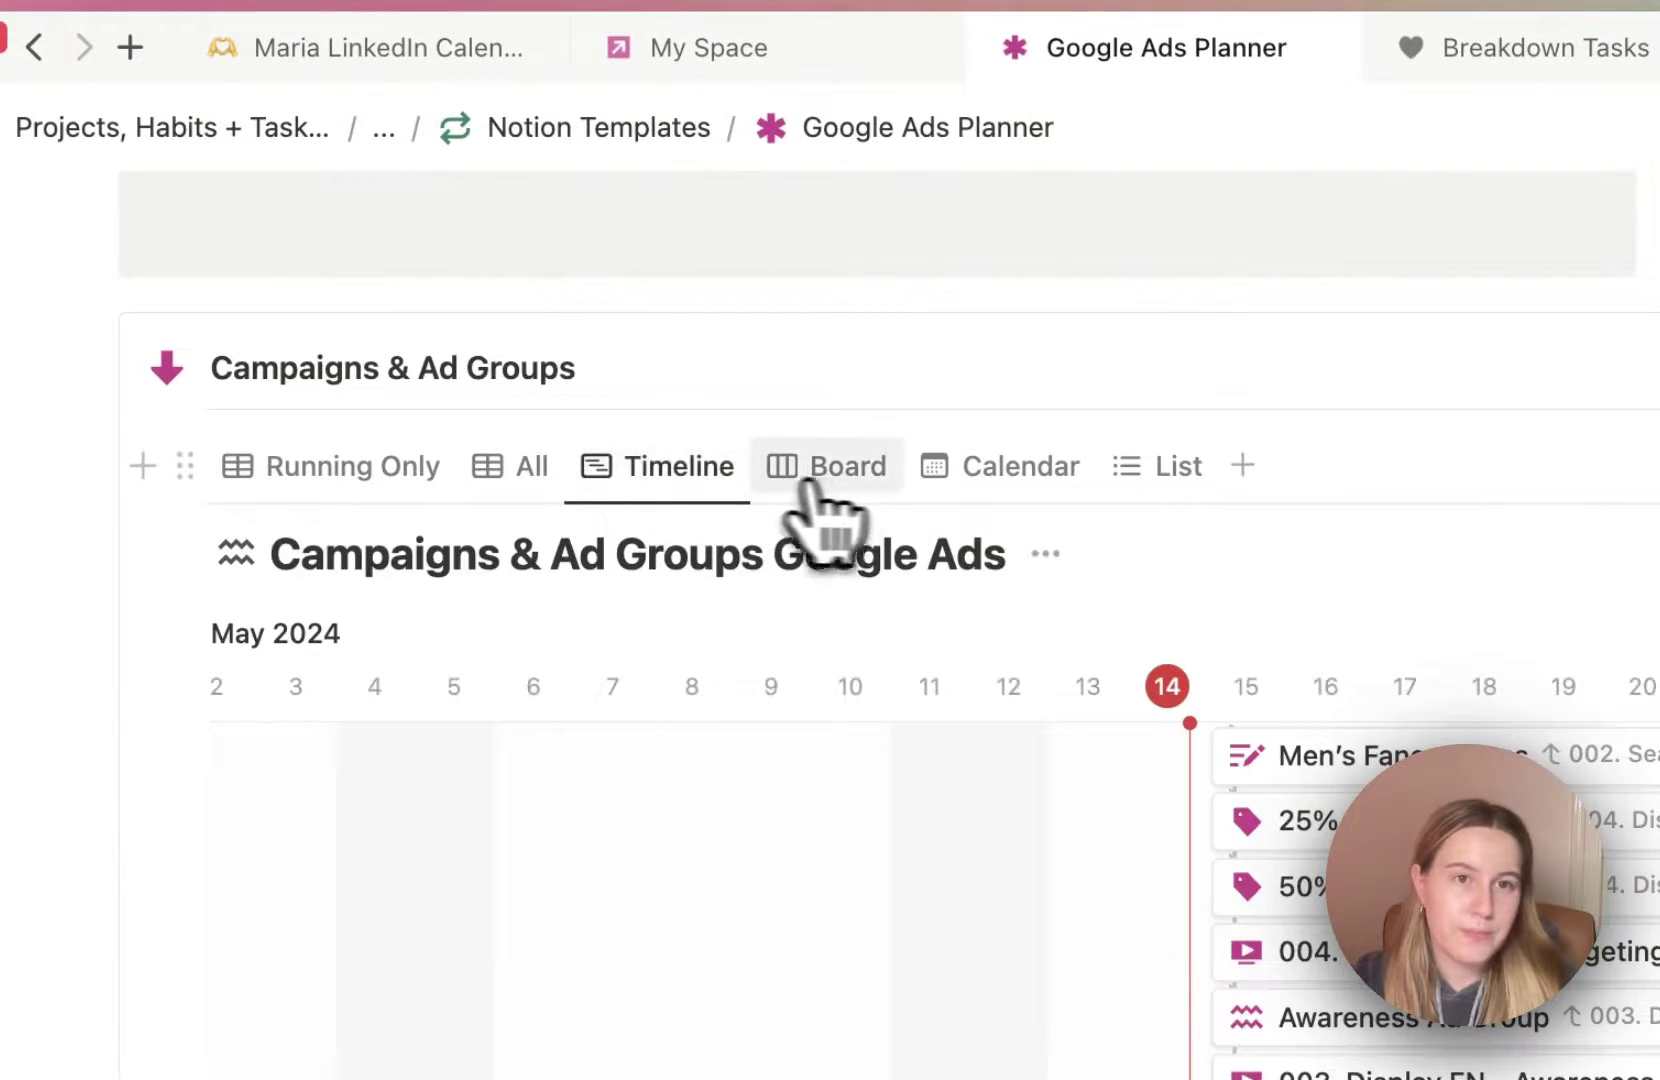
pyautogui.click(885, 490)
pyautogui.click(1000, 468)
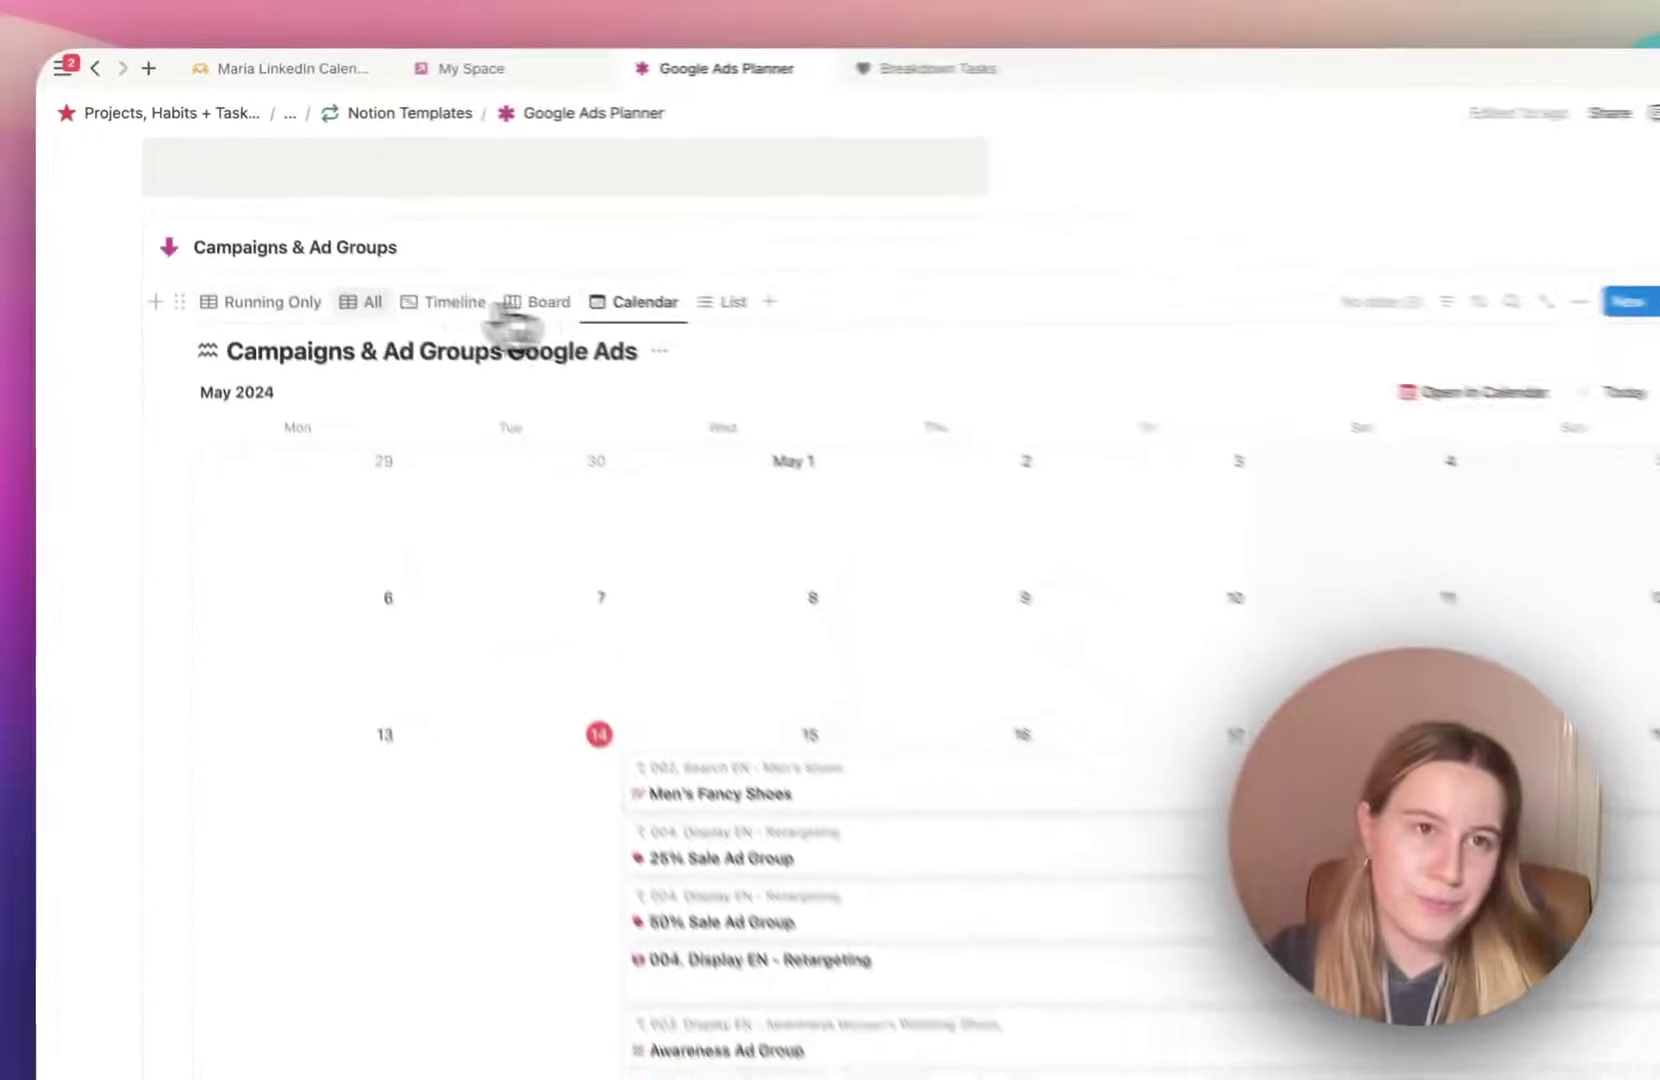
# Open Custom Audience in side peek, read through its keywords, websites and apps, then close it
pyautogui.scroll(-15, 259, 326)
pyautogui.scroll(2, 281, 370)
pyautogui.scroll(2, 283, 375)
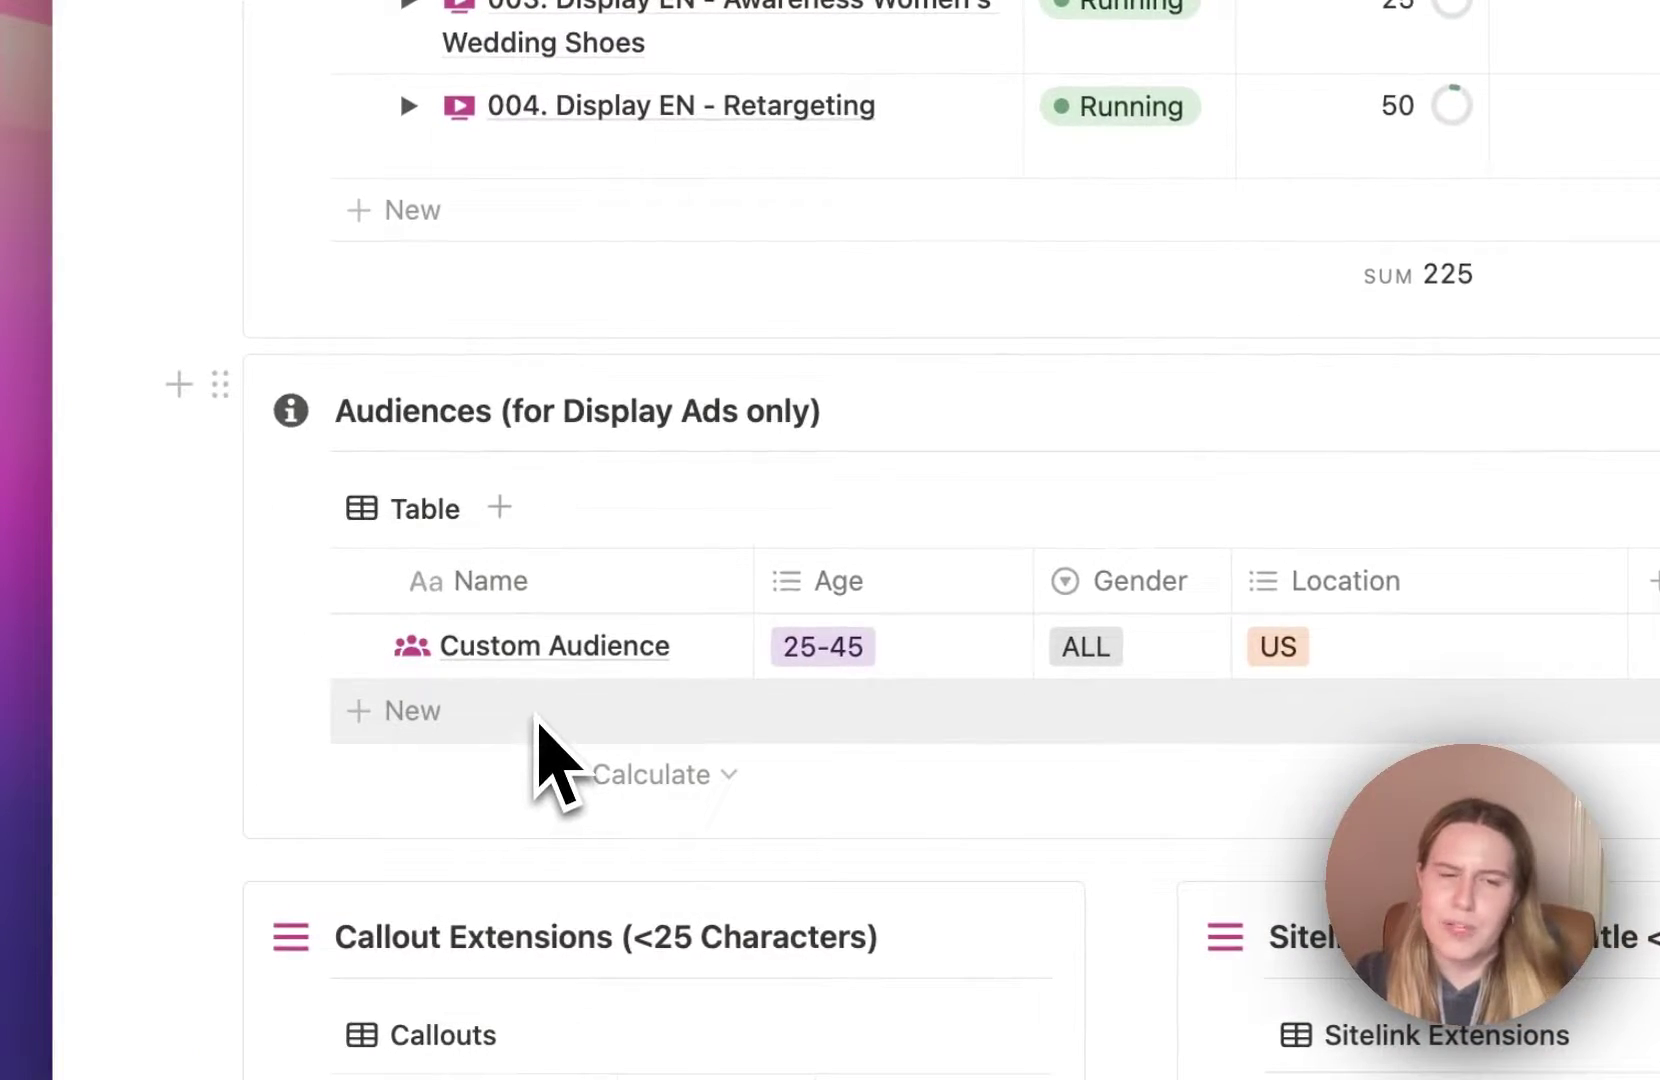
pyautogui.click(682, 652)
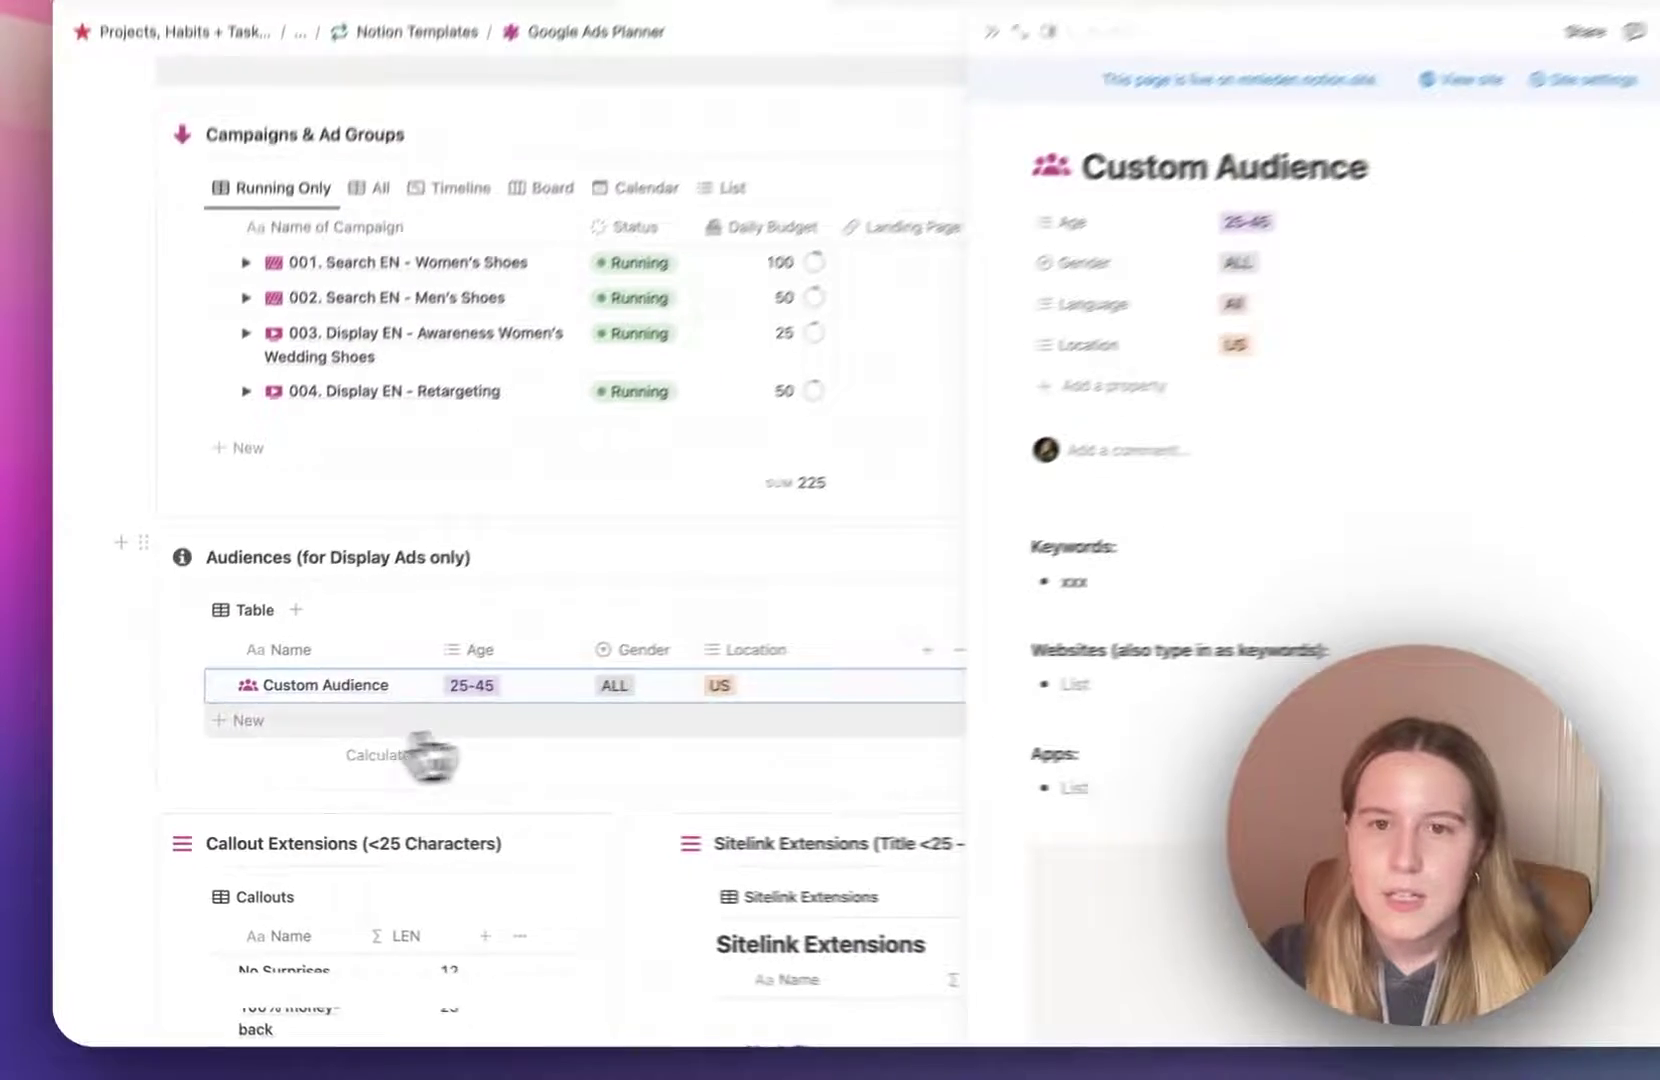
pyautogui.scroll(-5, 1090, 718)
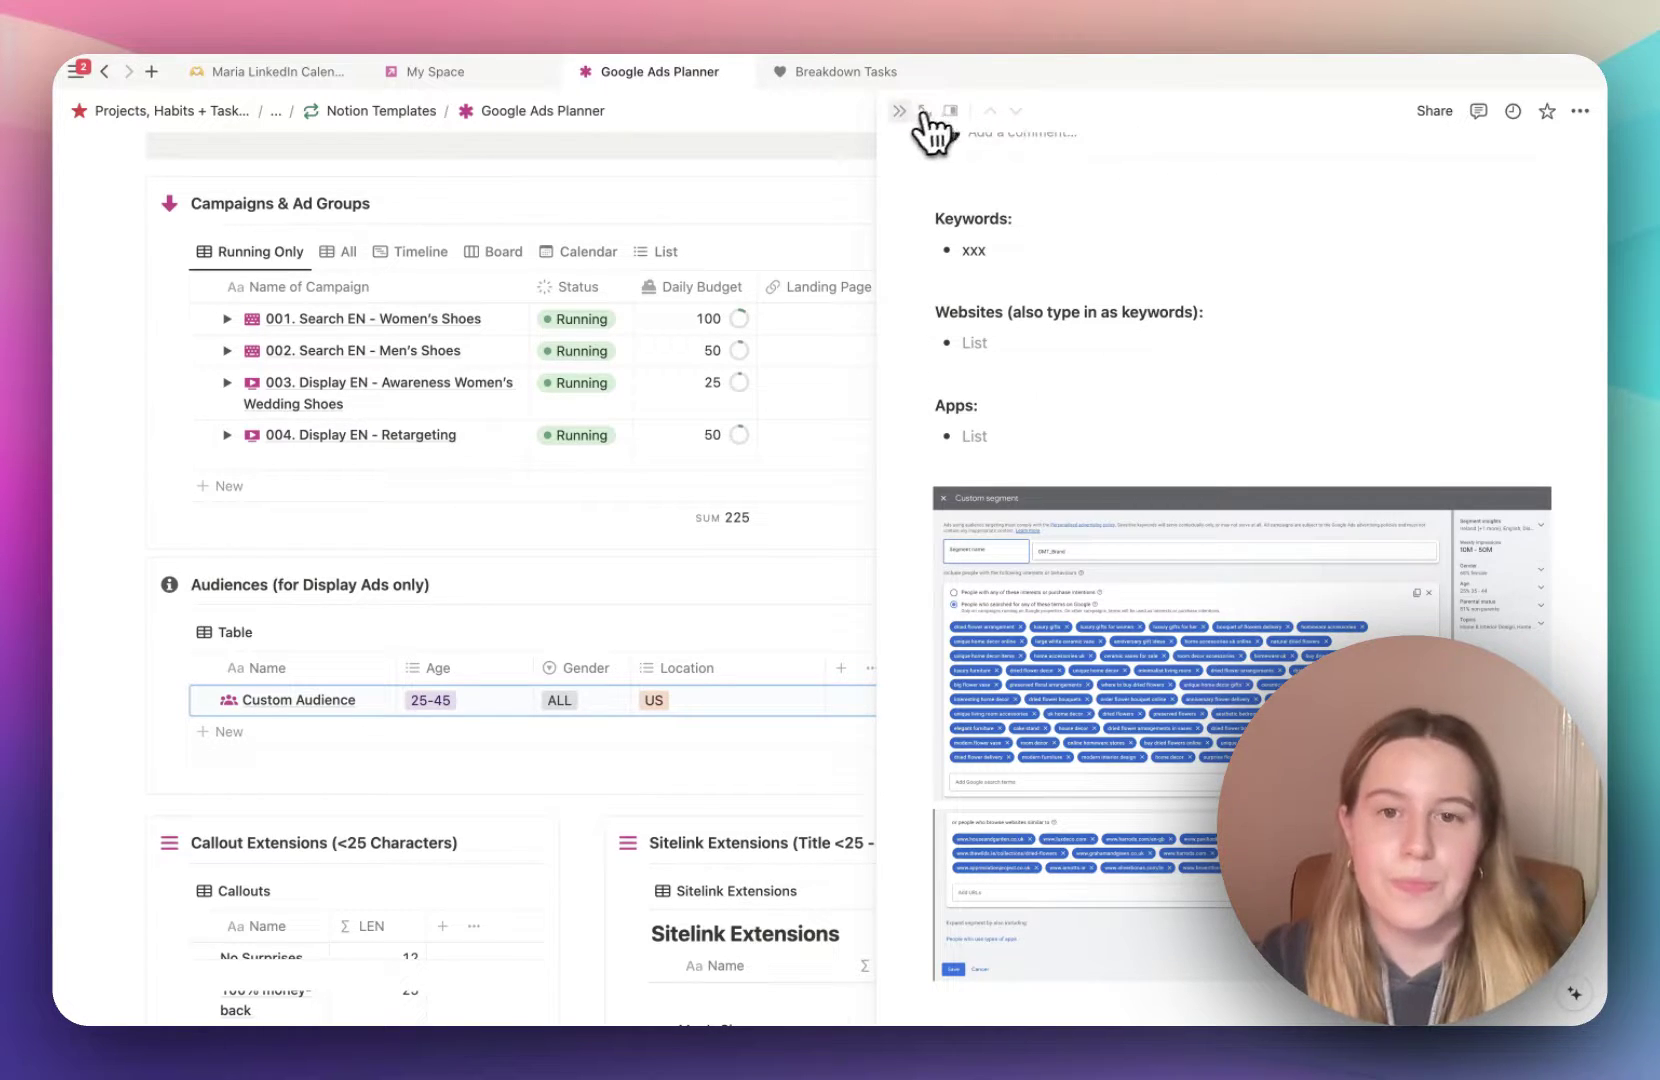
pyautogui.scroll(-1, 975, 400)
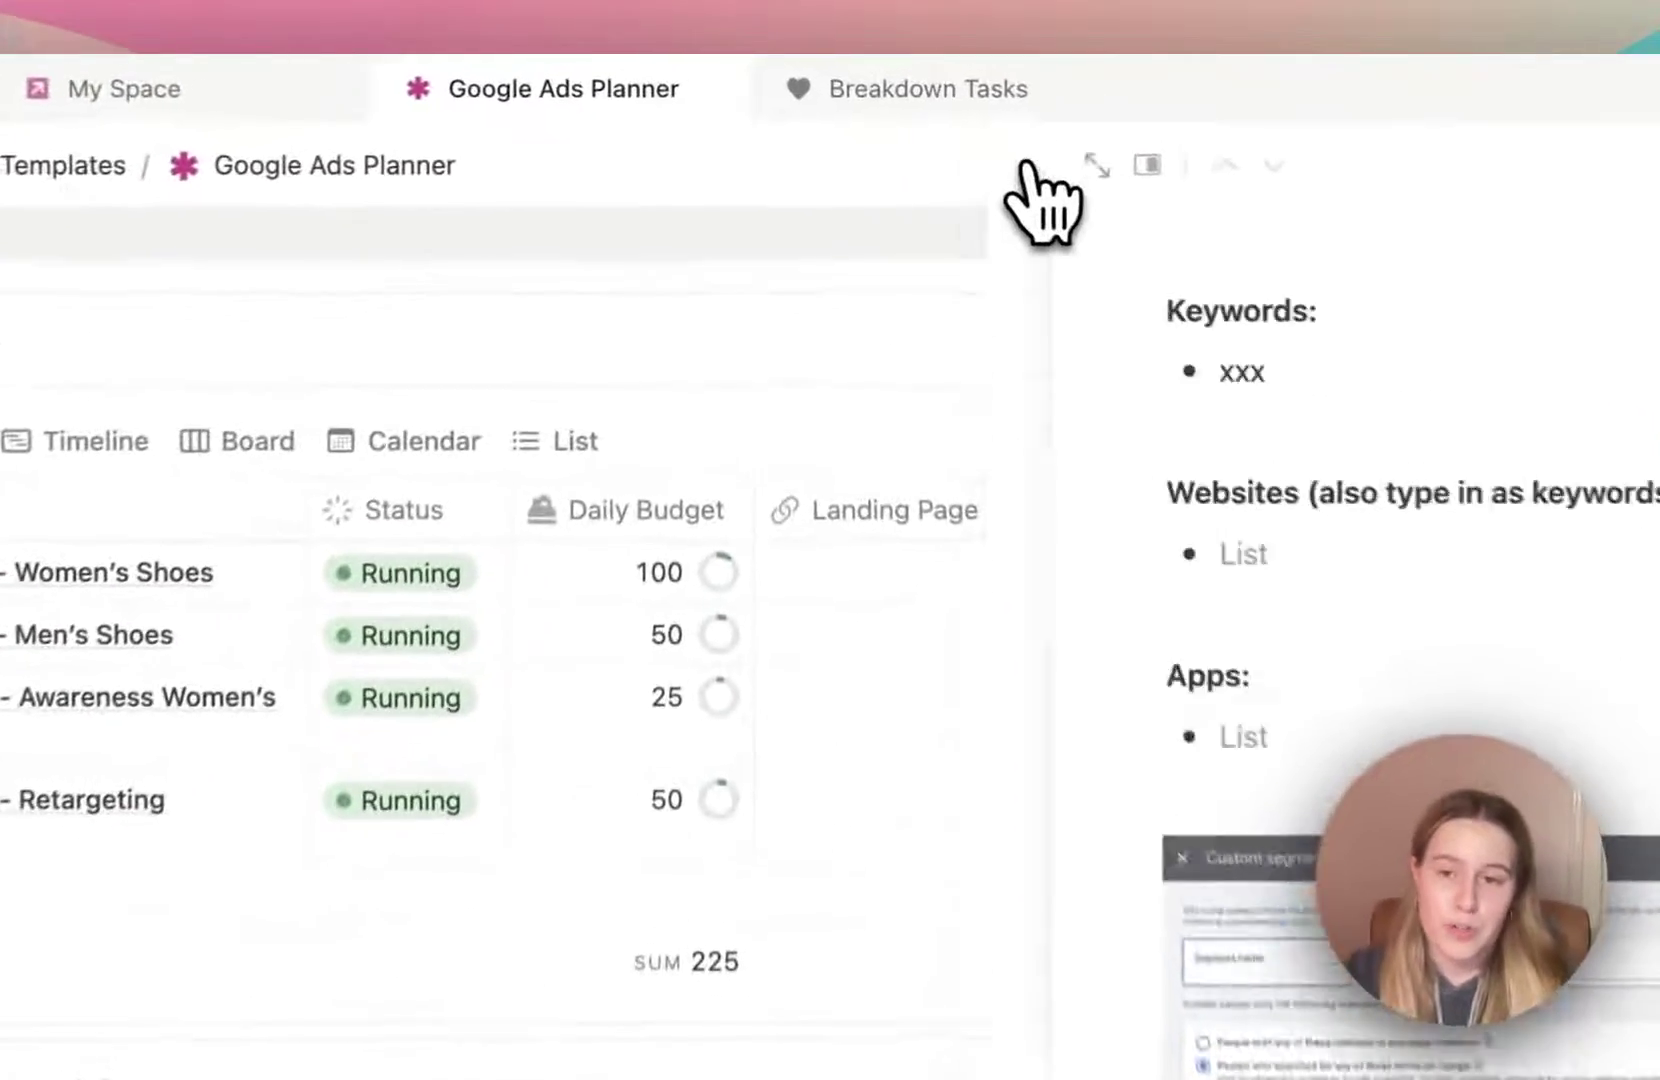
pyautogui.click(899, 110)
# In Callout Extensions, drag the Name/LEN border right to widen the Name column
pyautogui.scroll(-10, 760, 680)
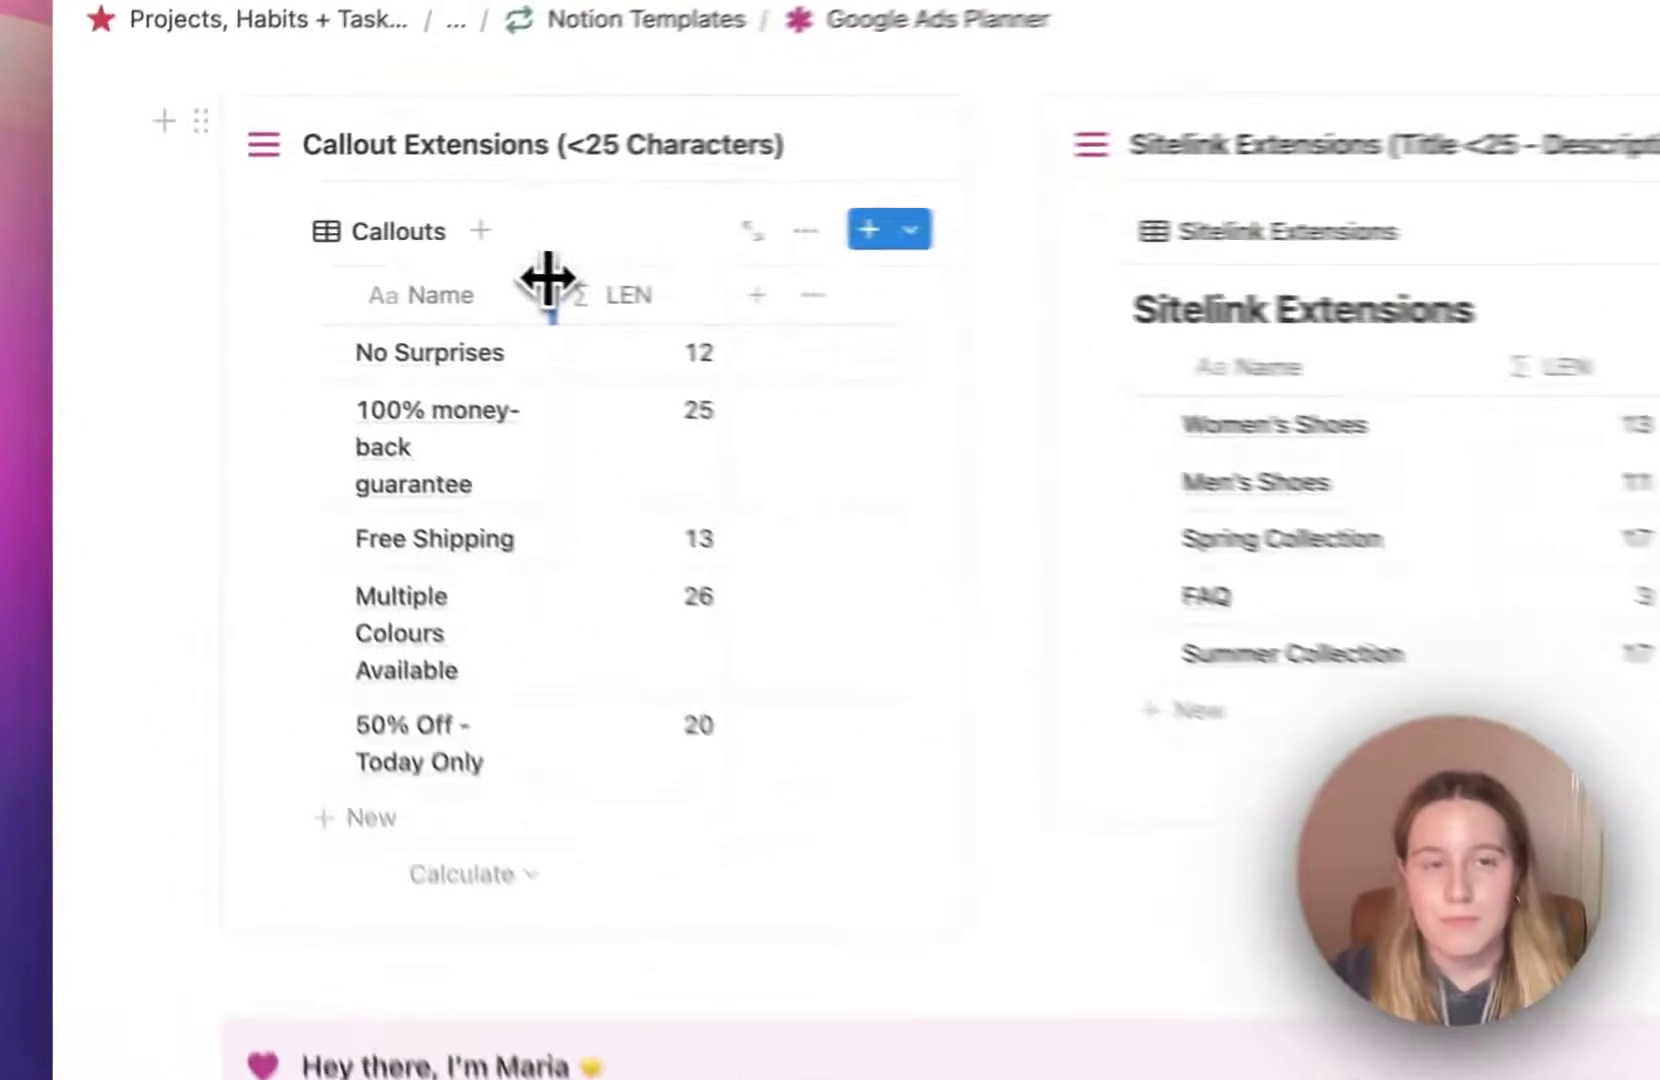
pyautogui.moveTo(333, 263); pyautogui.dragTo(358, 263)
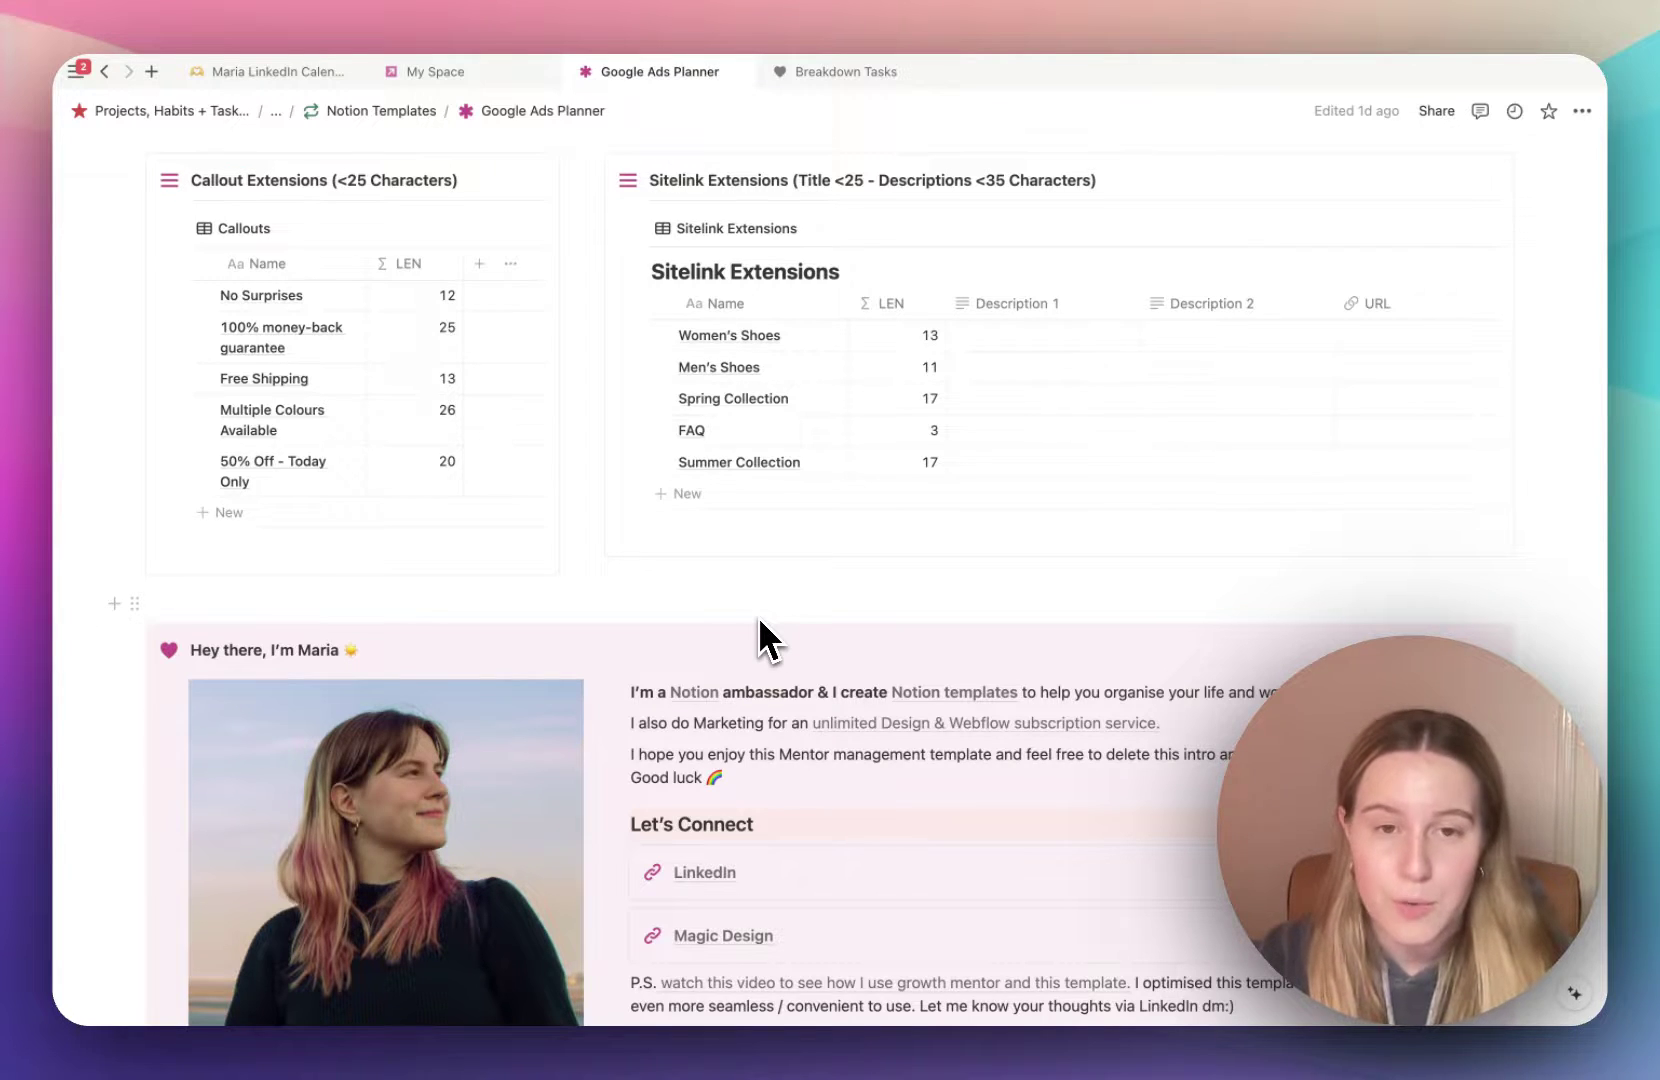
pyautogui.scroll(5, 759, 622)
pyautogui.scroll(10, 757, 616)
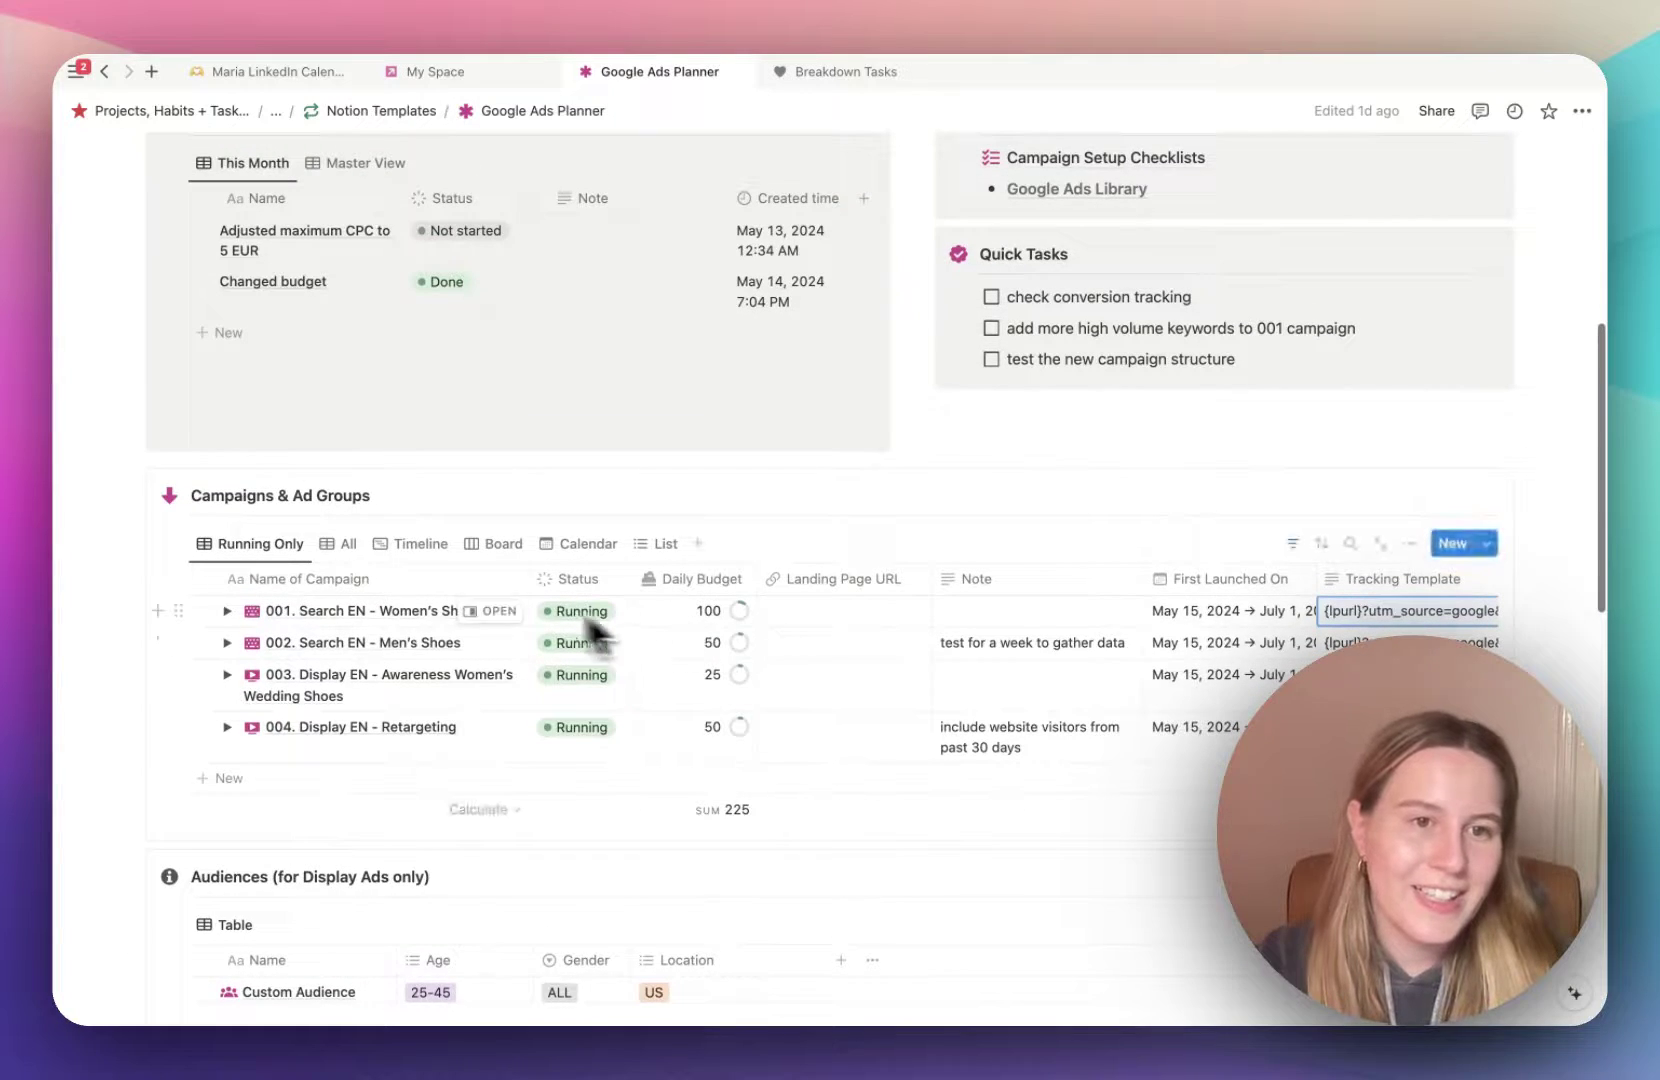
pyautogui.scroll(-2, 590, 693)
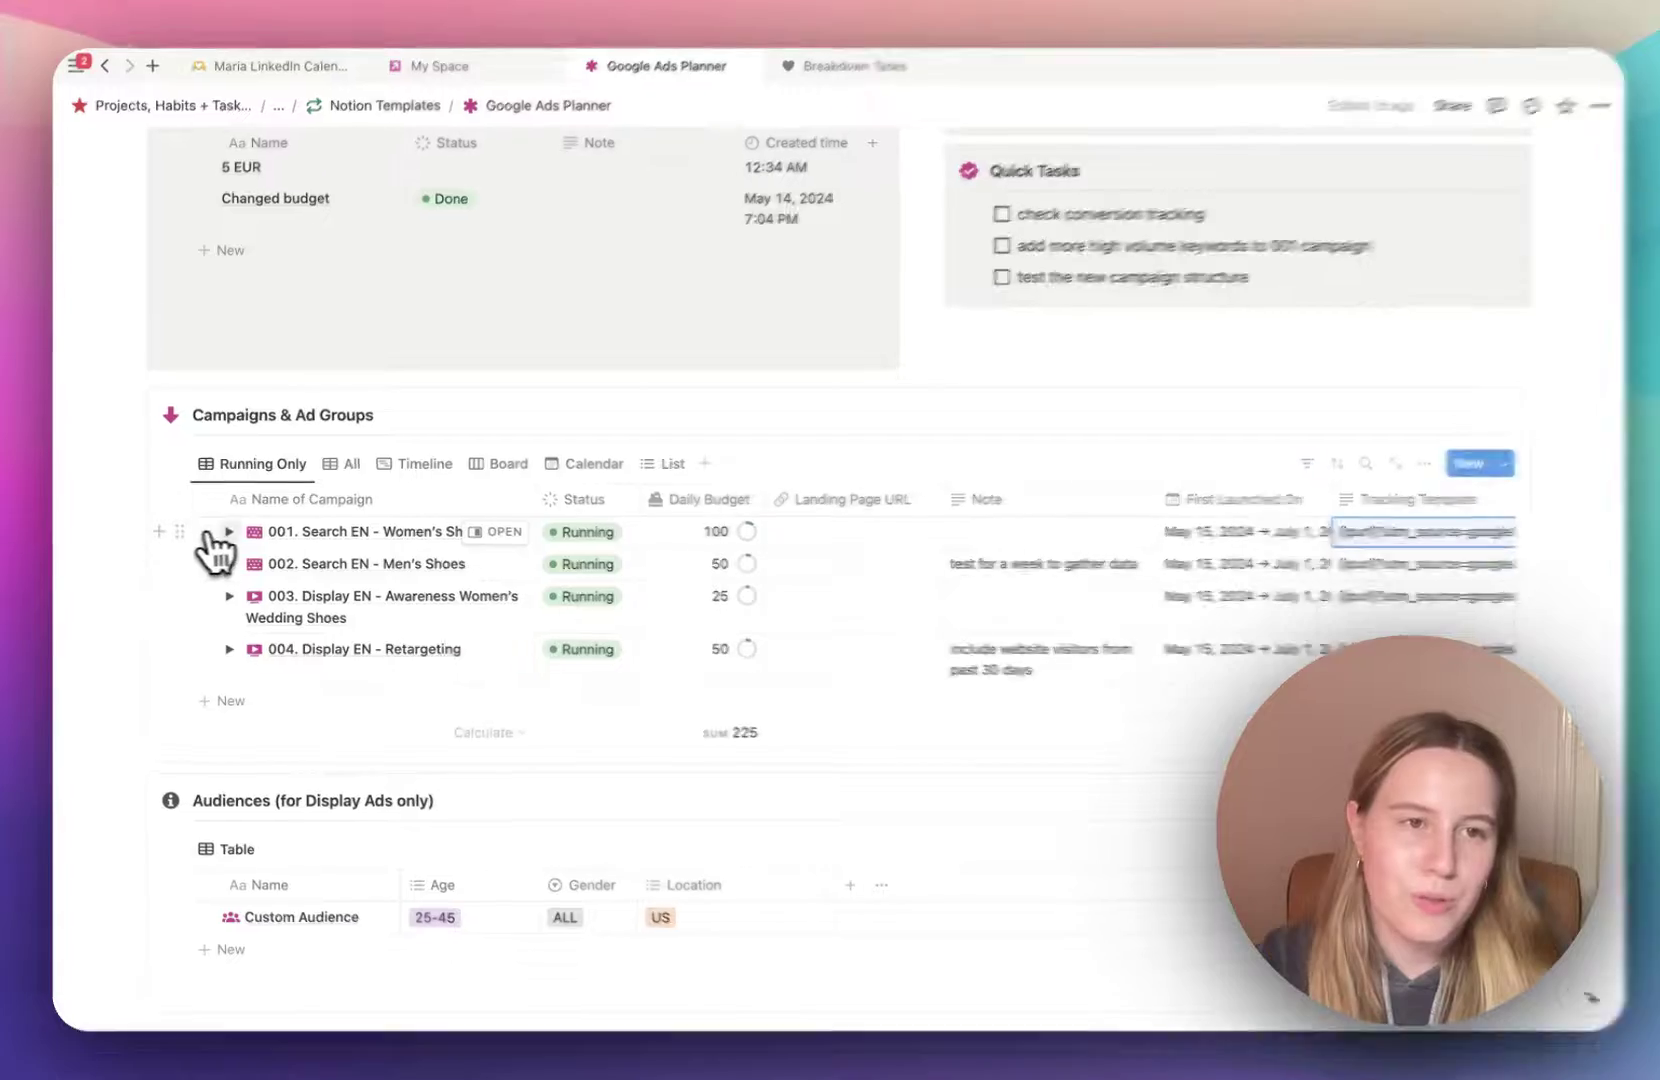
pyautogui.click(227, 532)
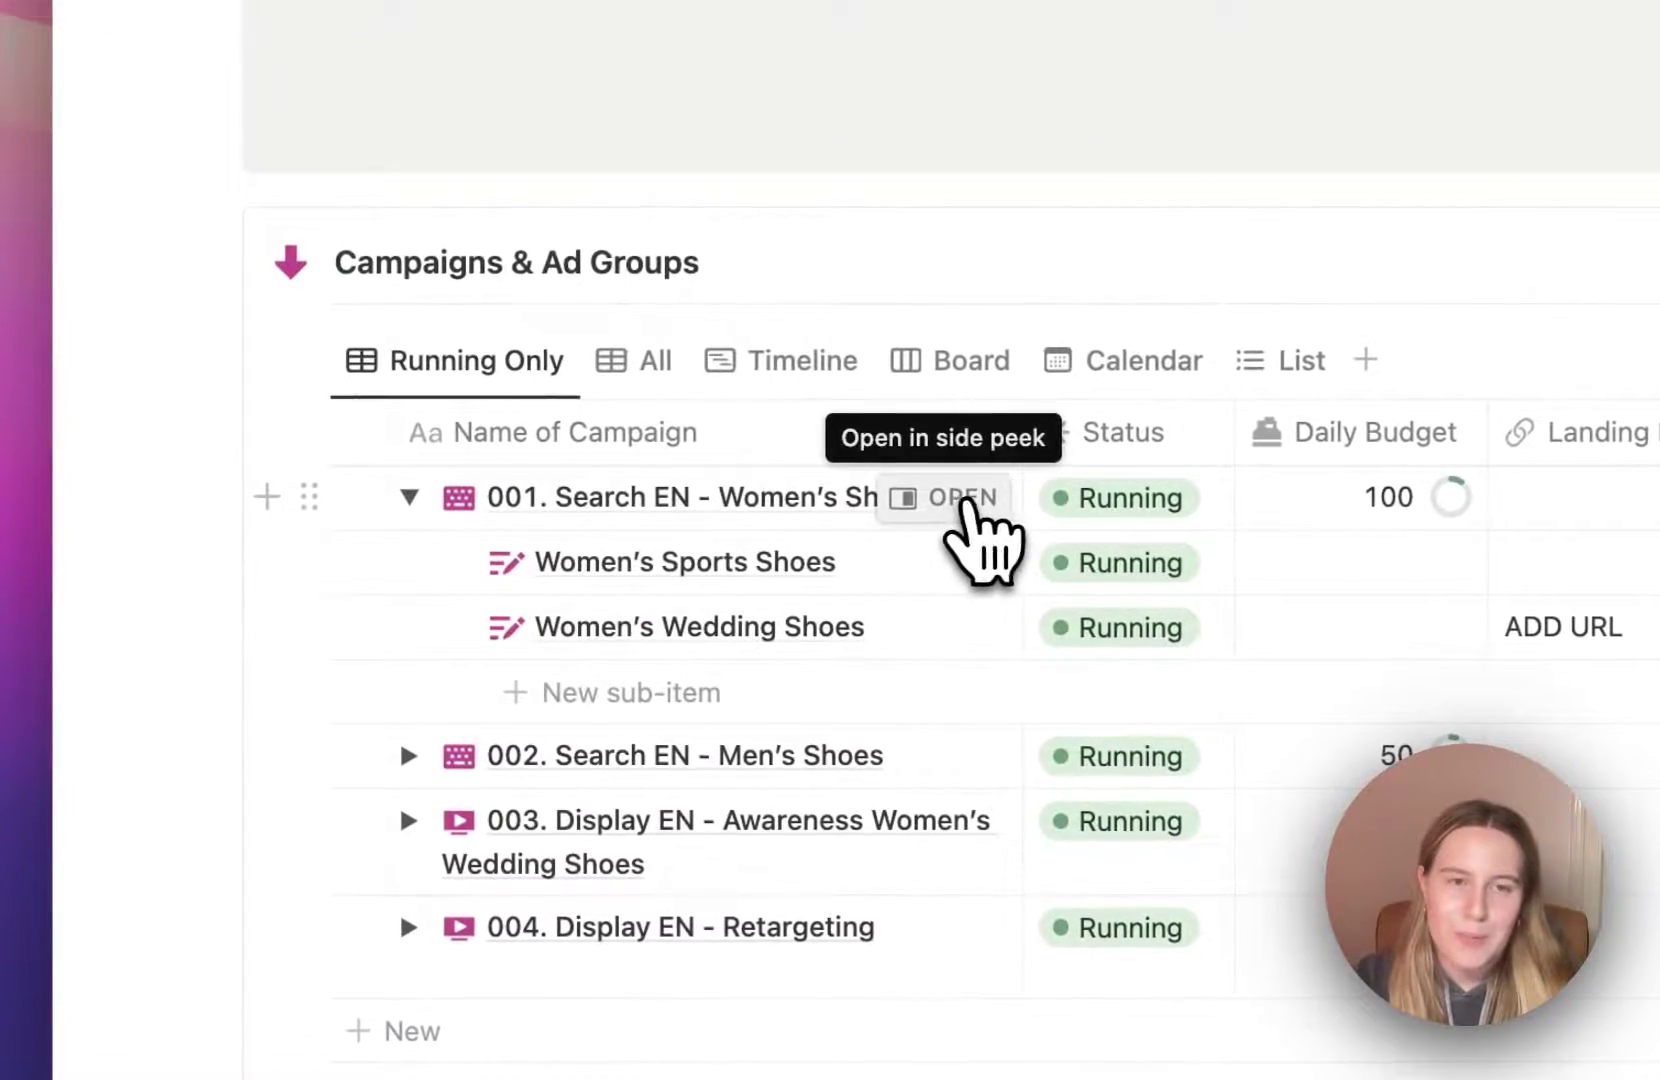
pyautogui.click(947, 499)
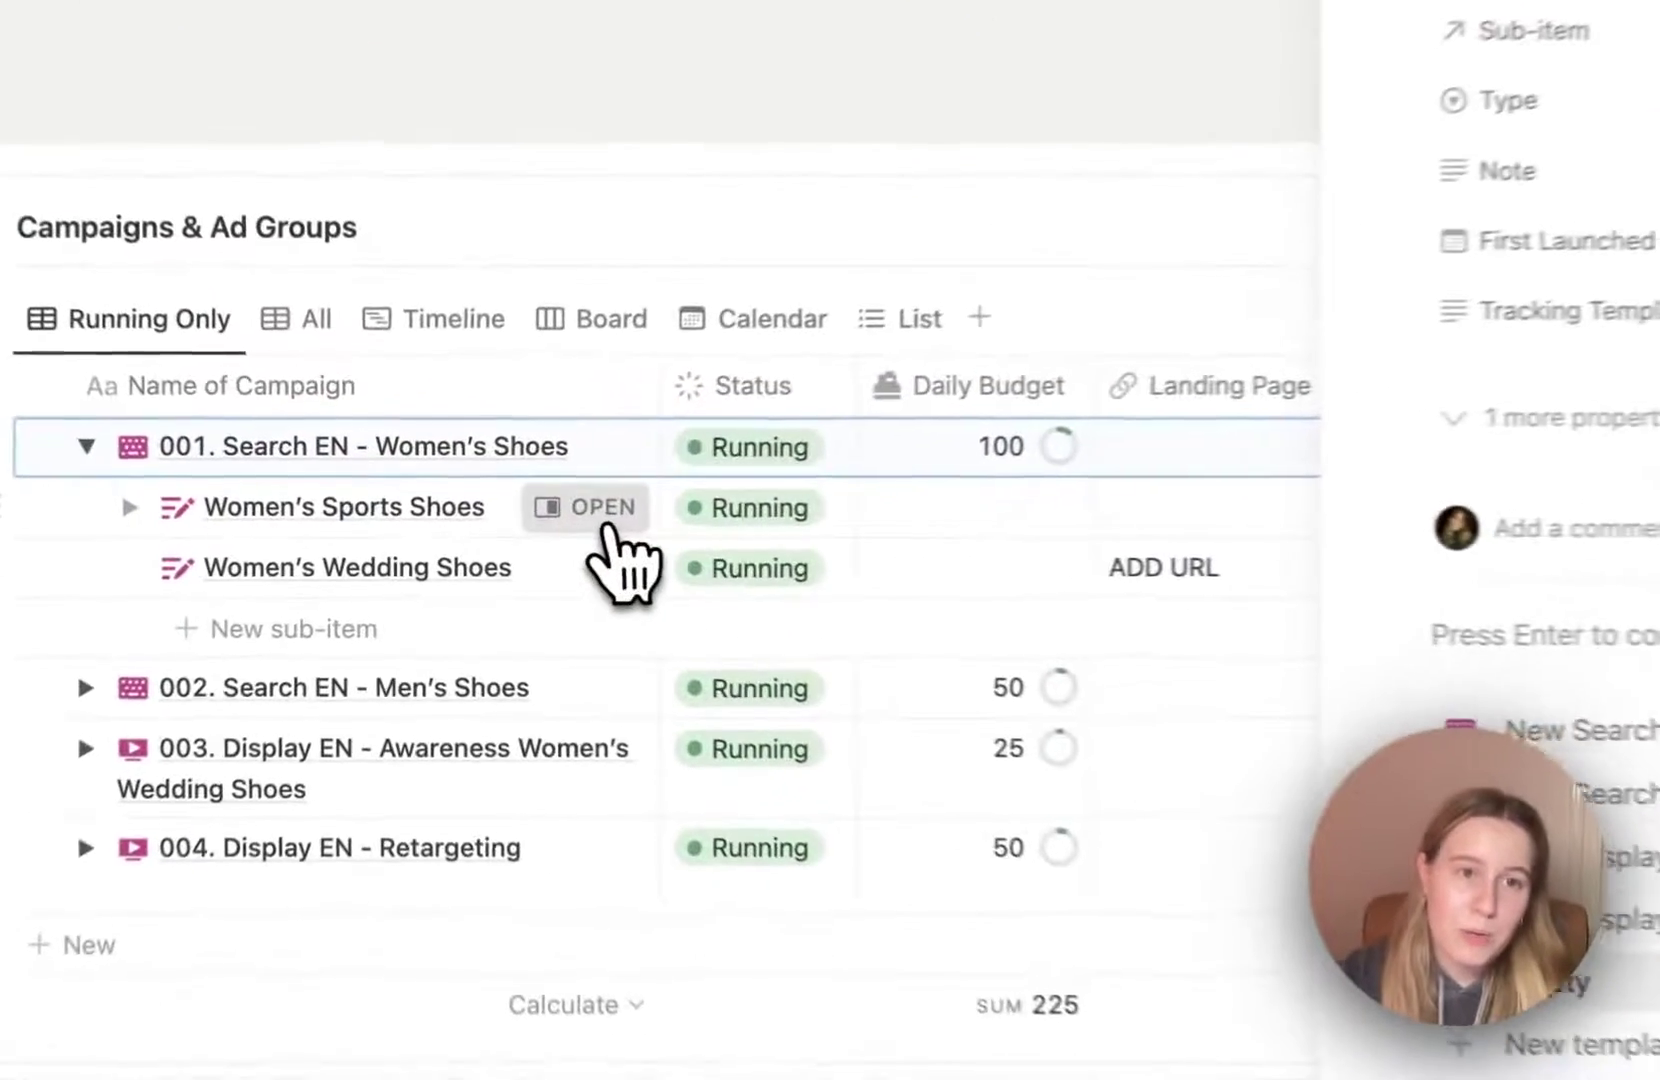
pyautogui.click(502, 522)
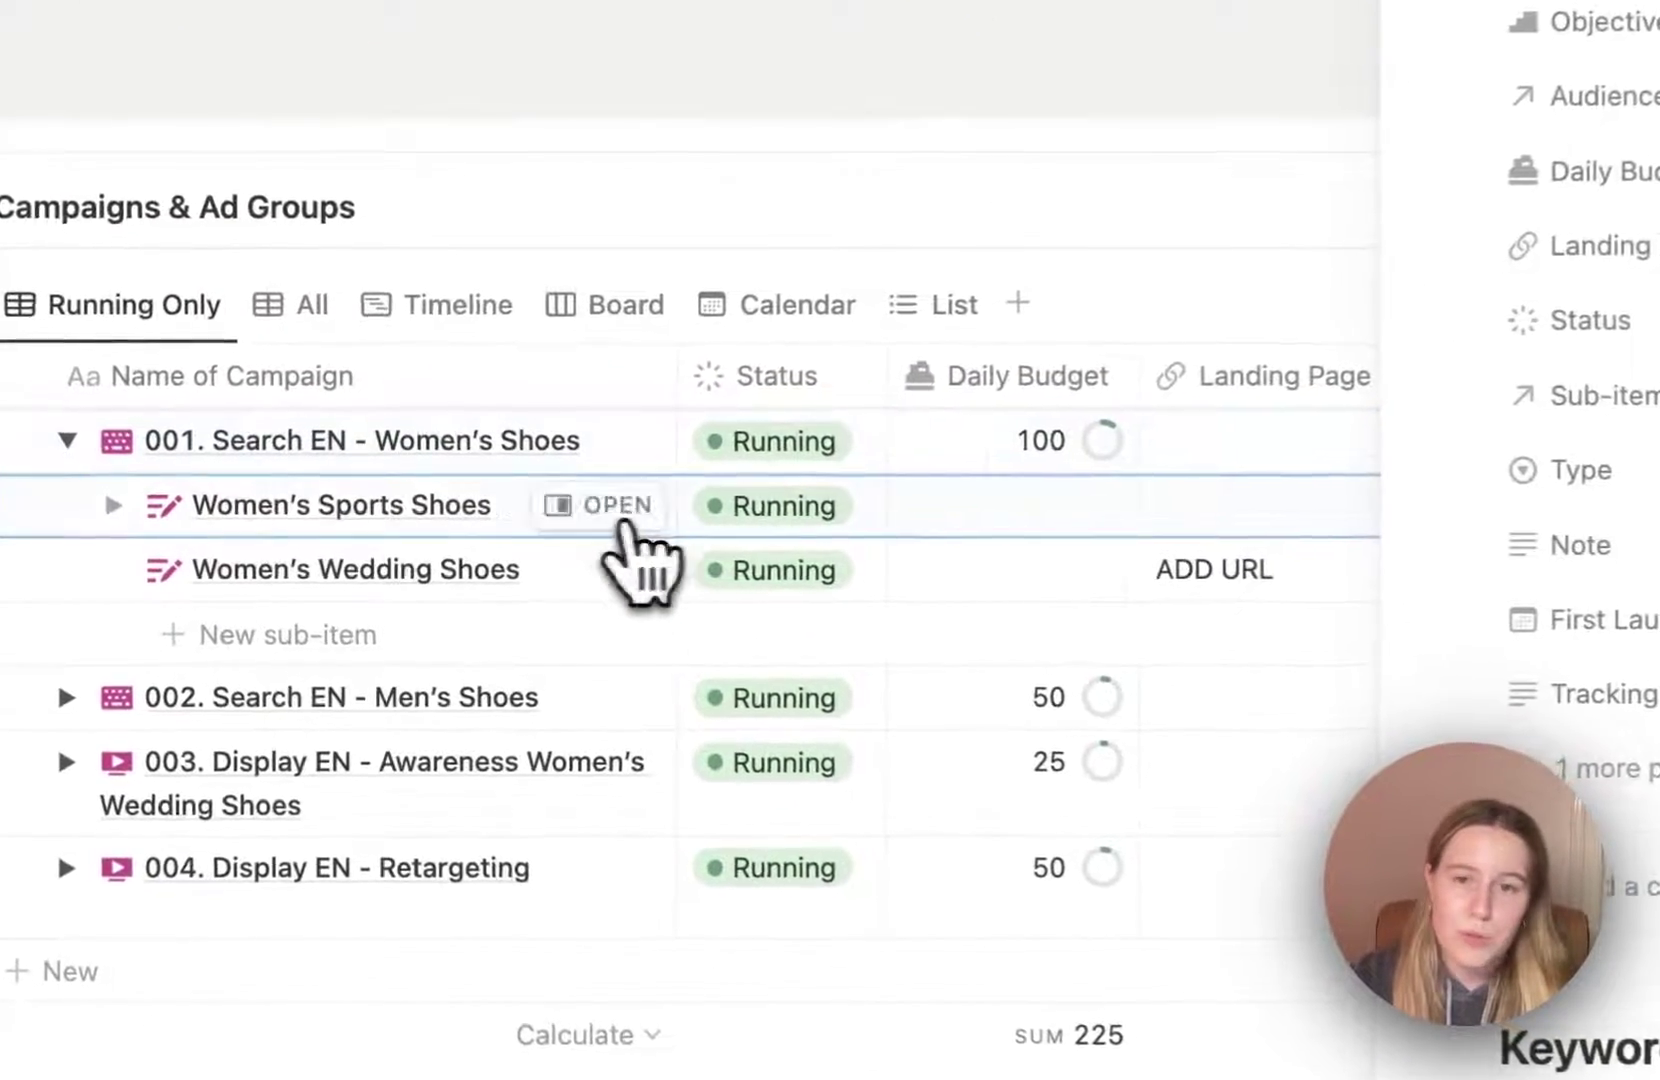
pyautogui.scroll(-5, 1600, 860)
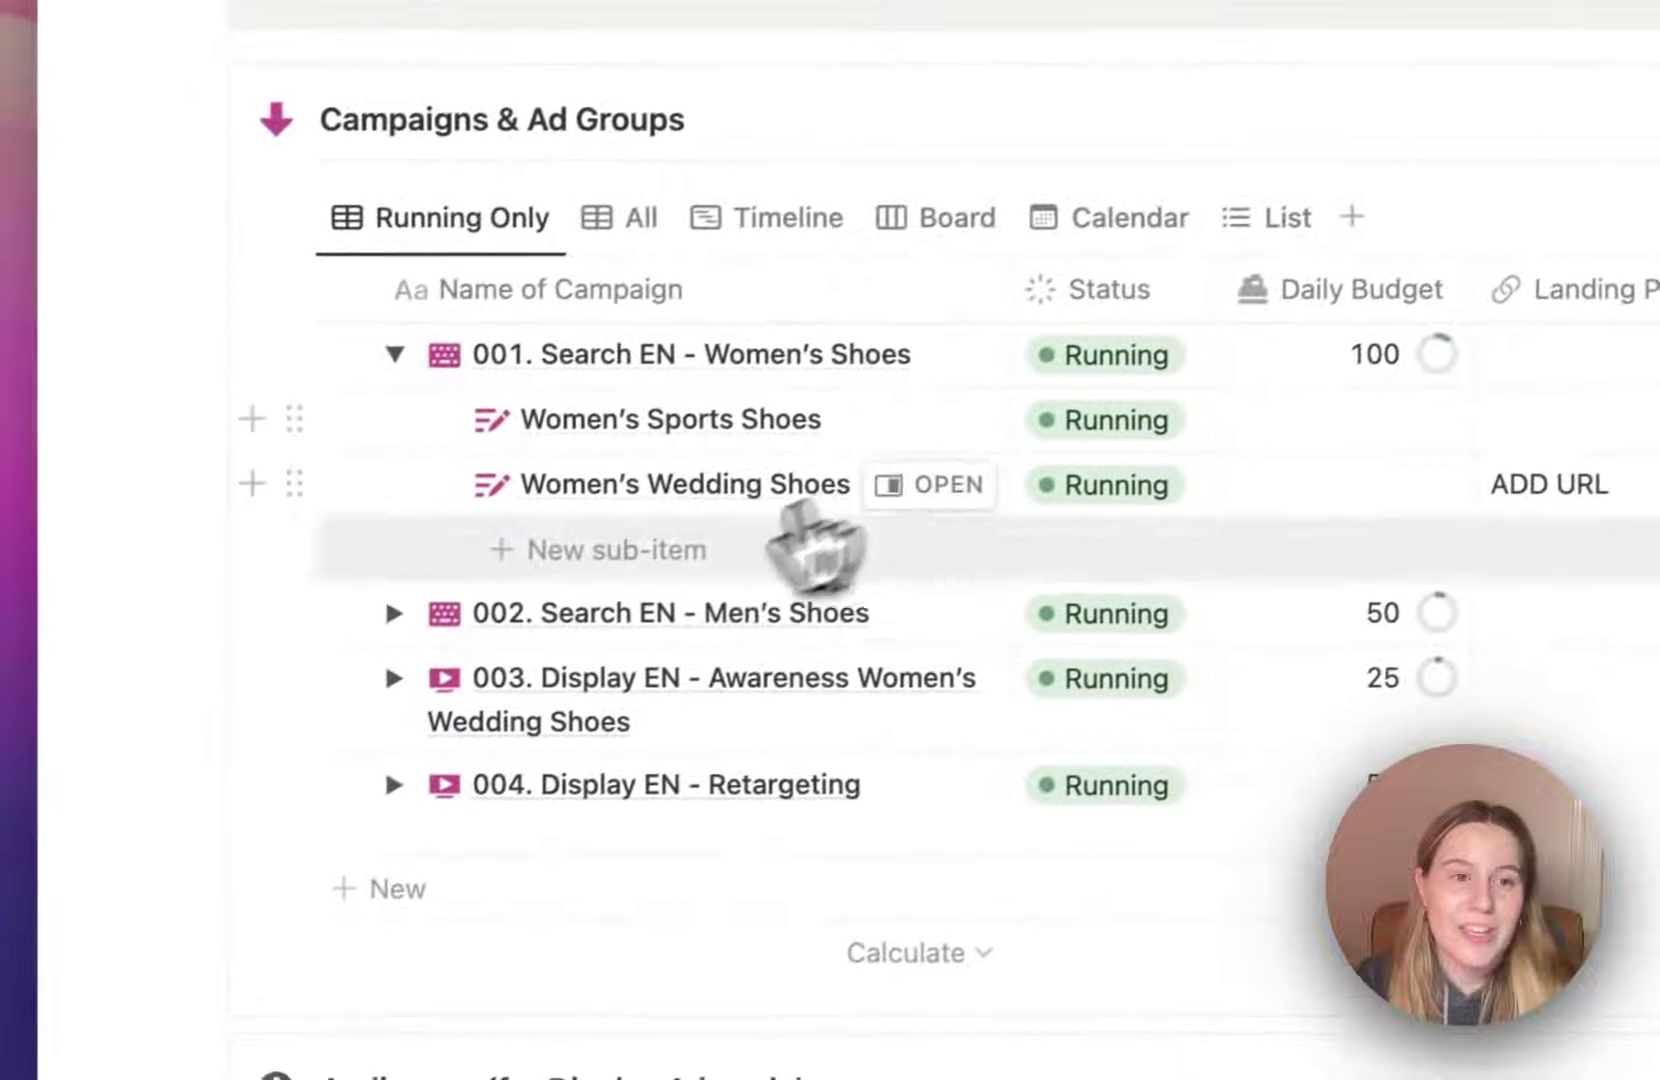
pyautogui.click(396, 610)
pyautogui.click(396, 610)
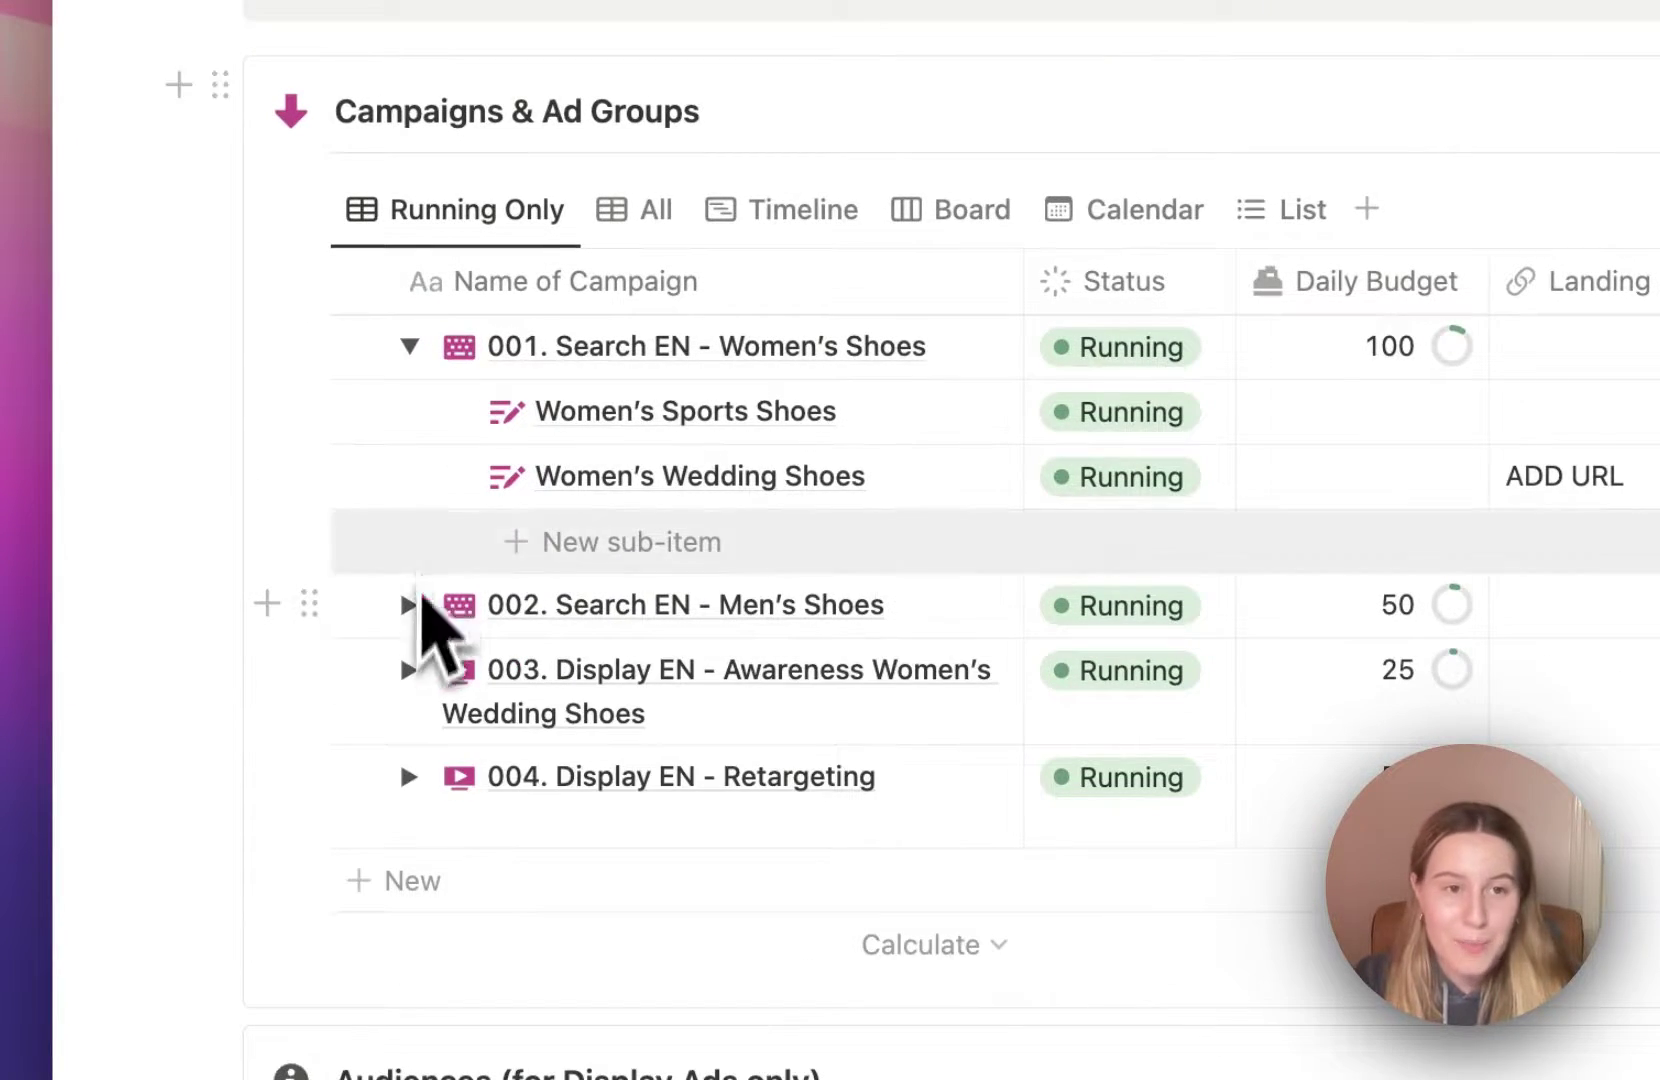
pyautogui.click(418, 350)
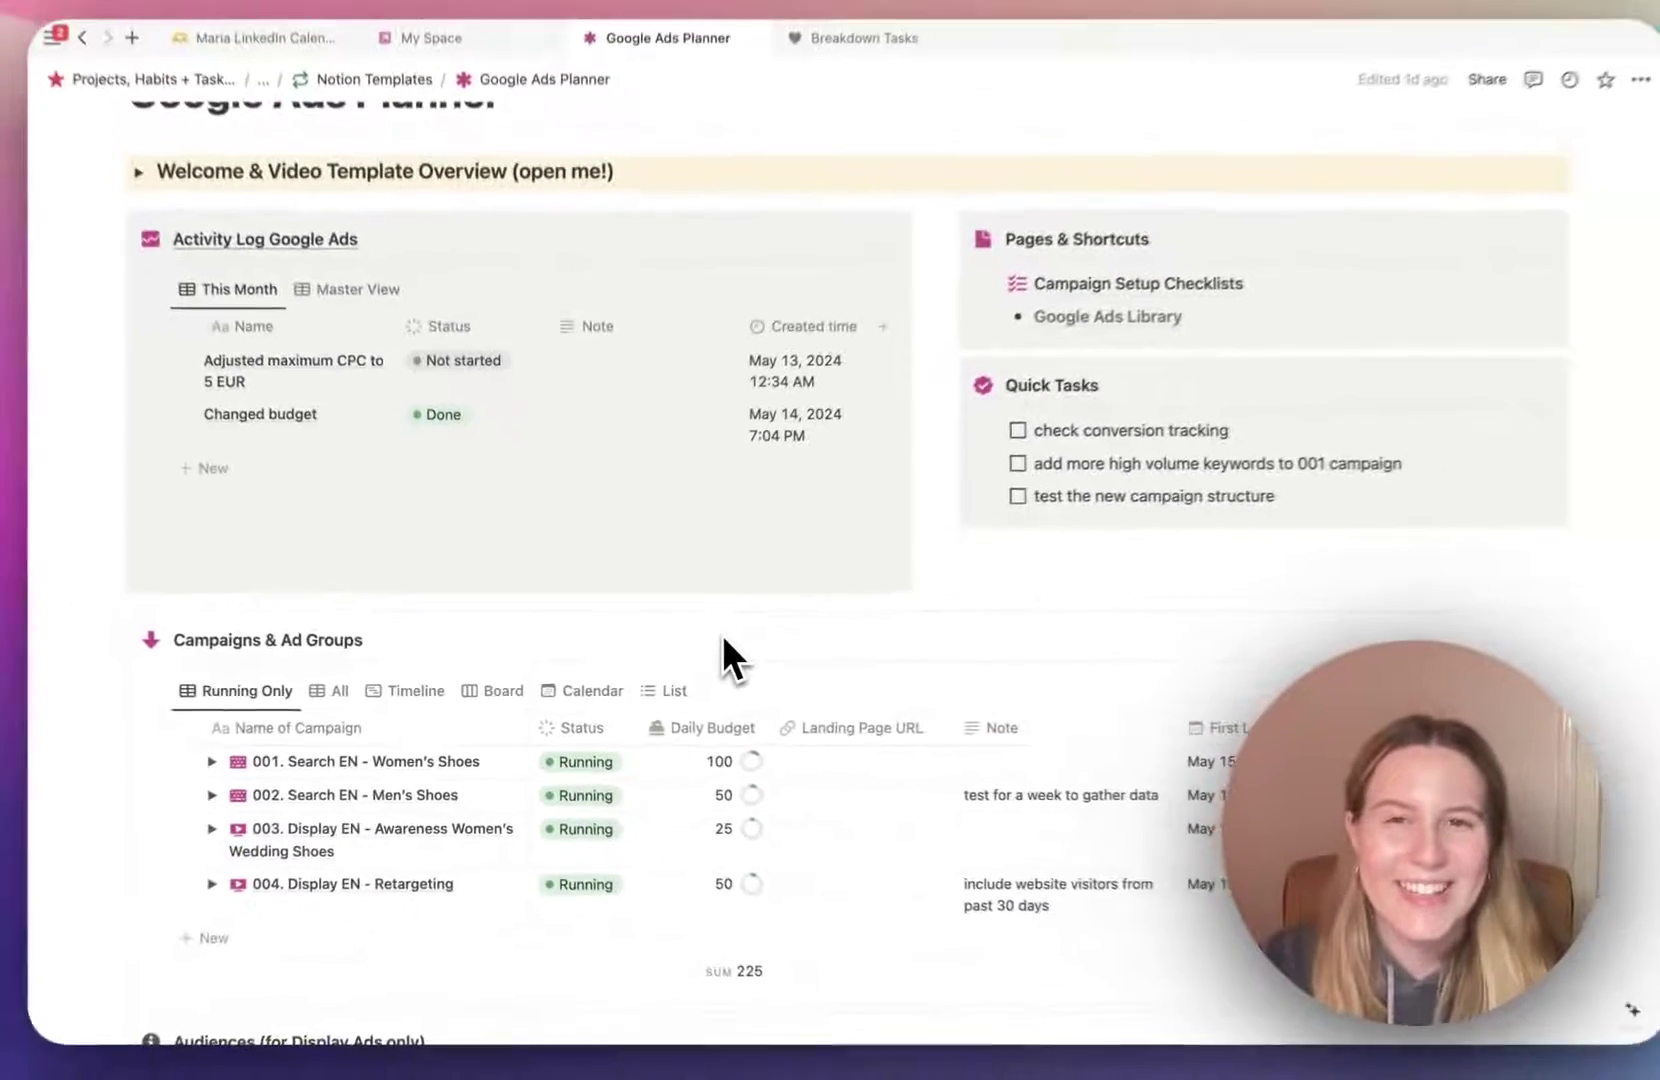
pyautogui.scroll(5, 716, 640)
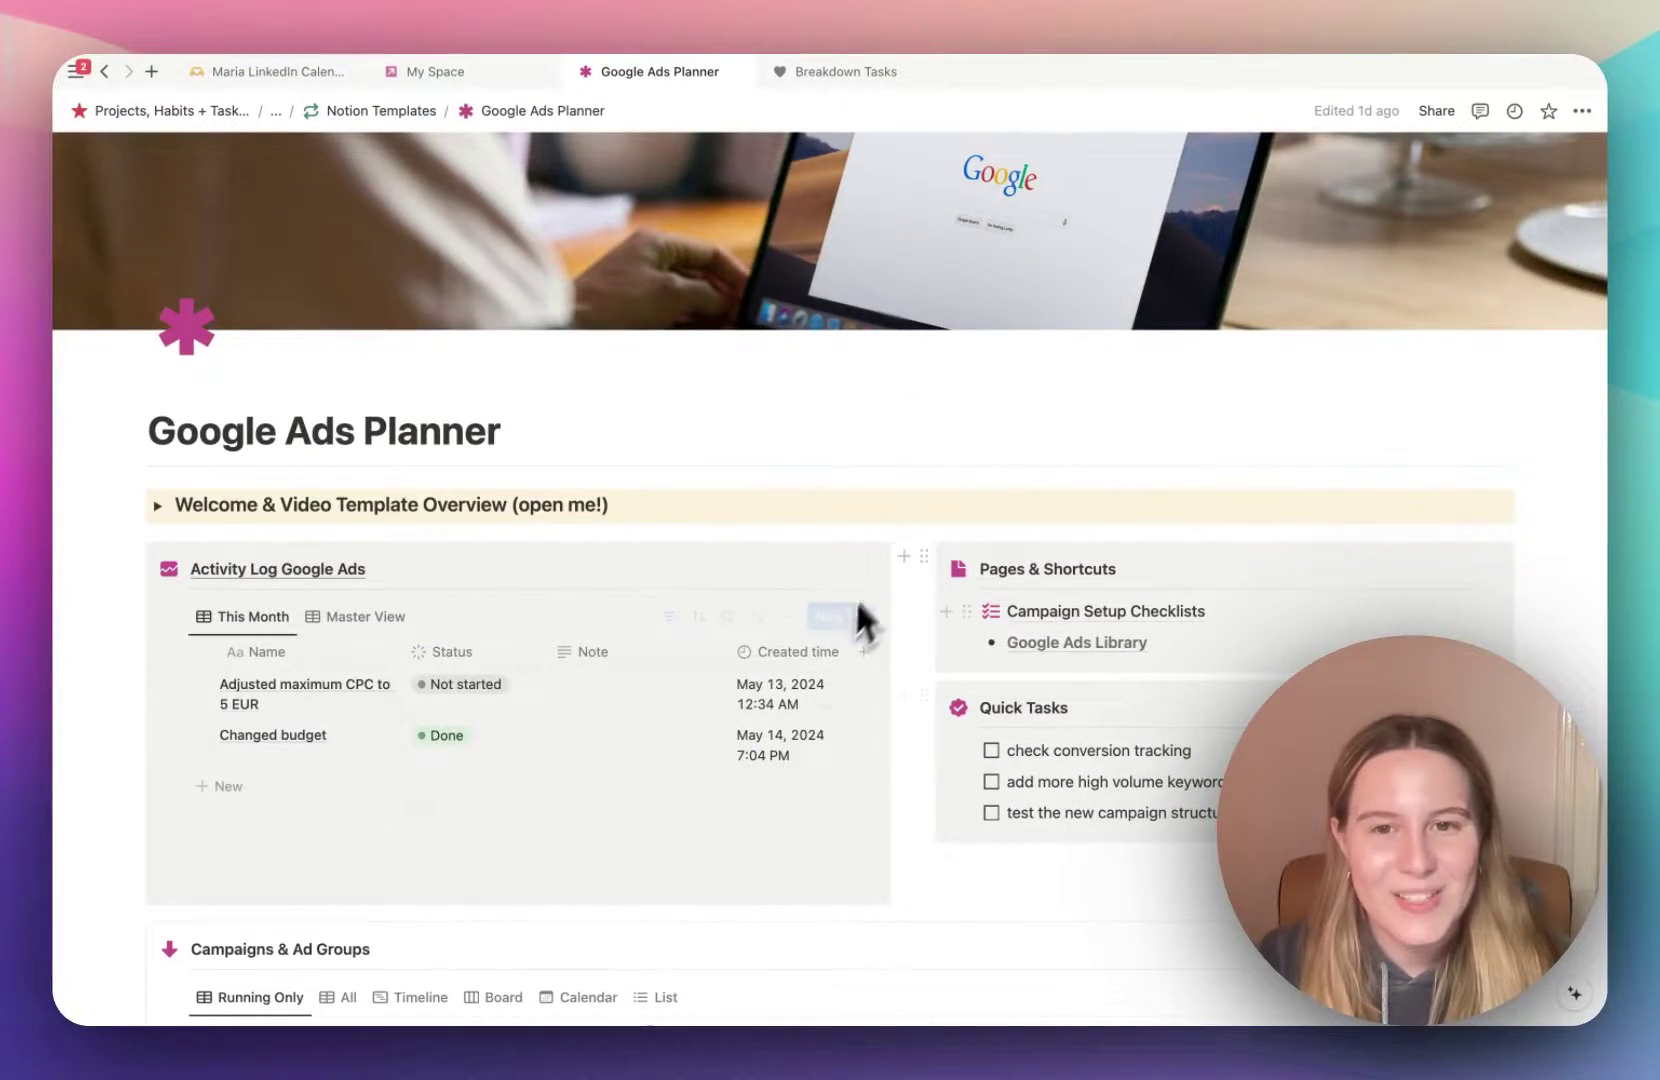
pyautogui.scroll(-5, 877, 560)
pyautogui.scroll(3, 878, 560)
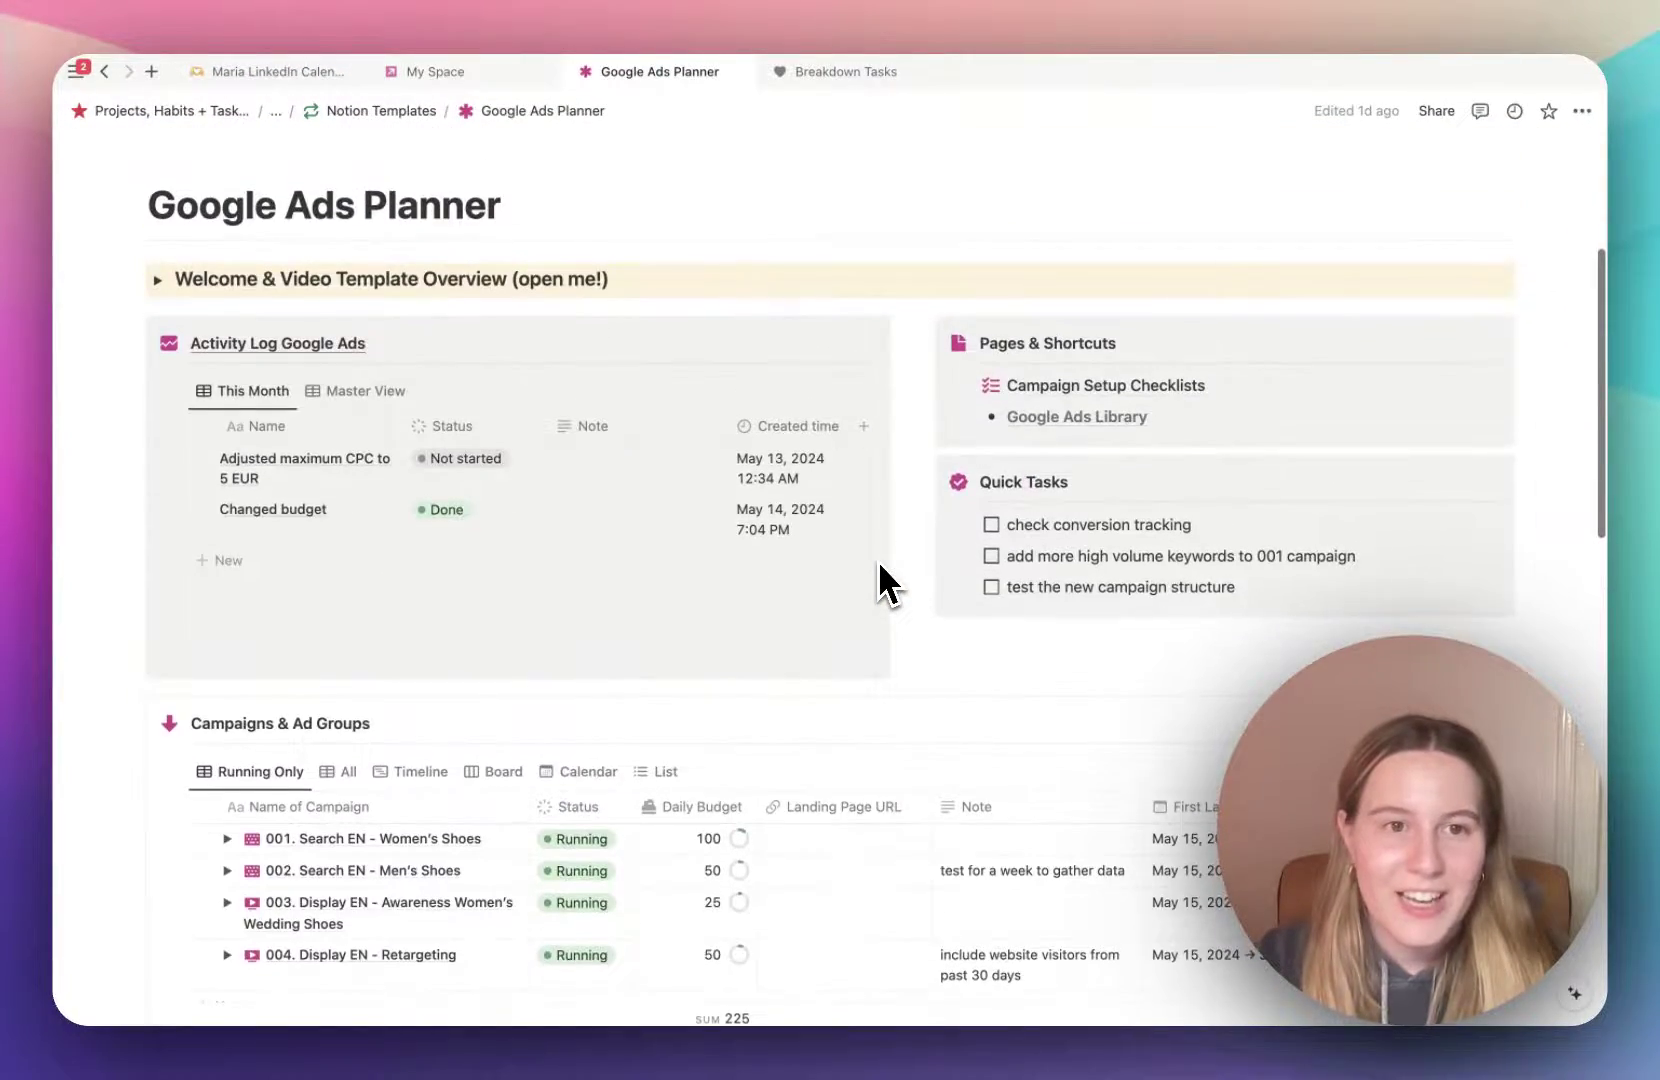
pyautogui.scroll(-10, 878, 560)
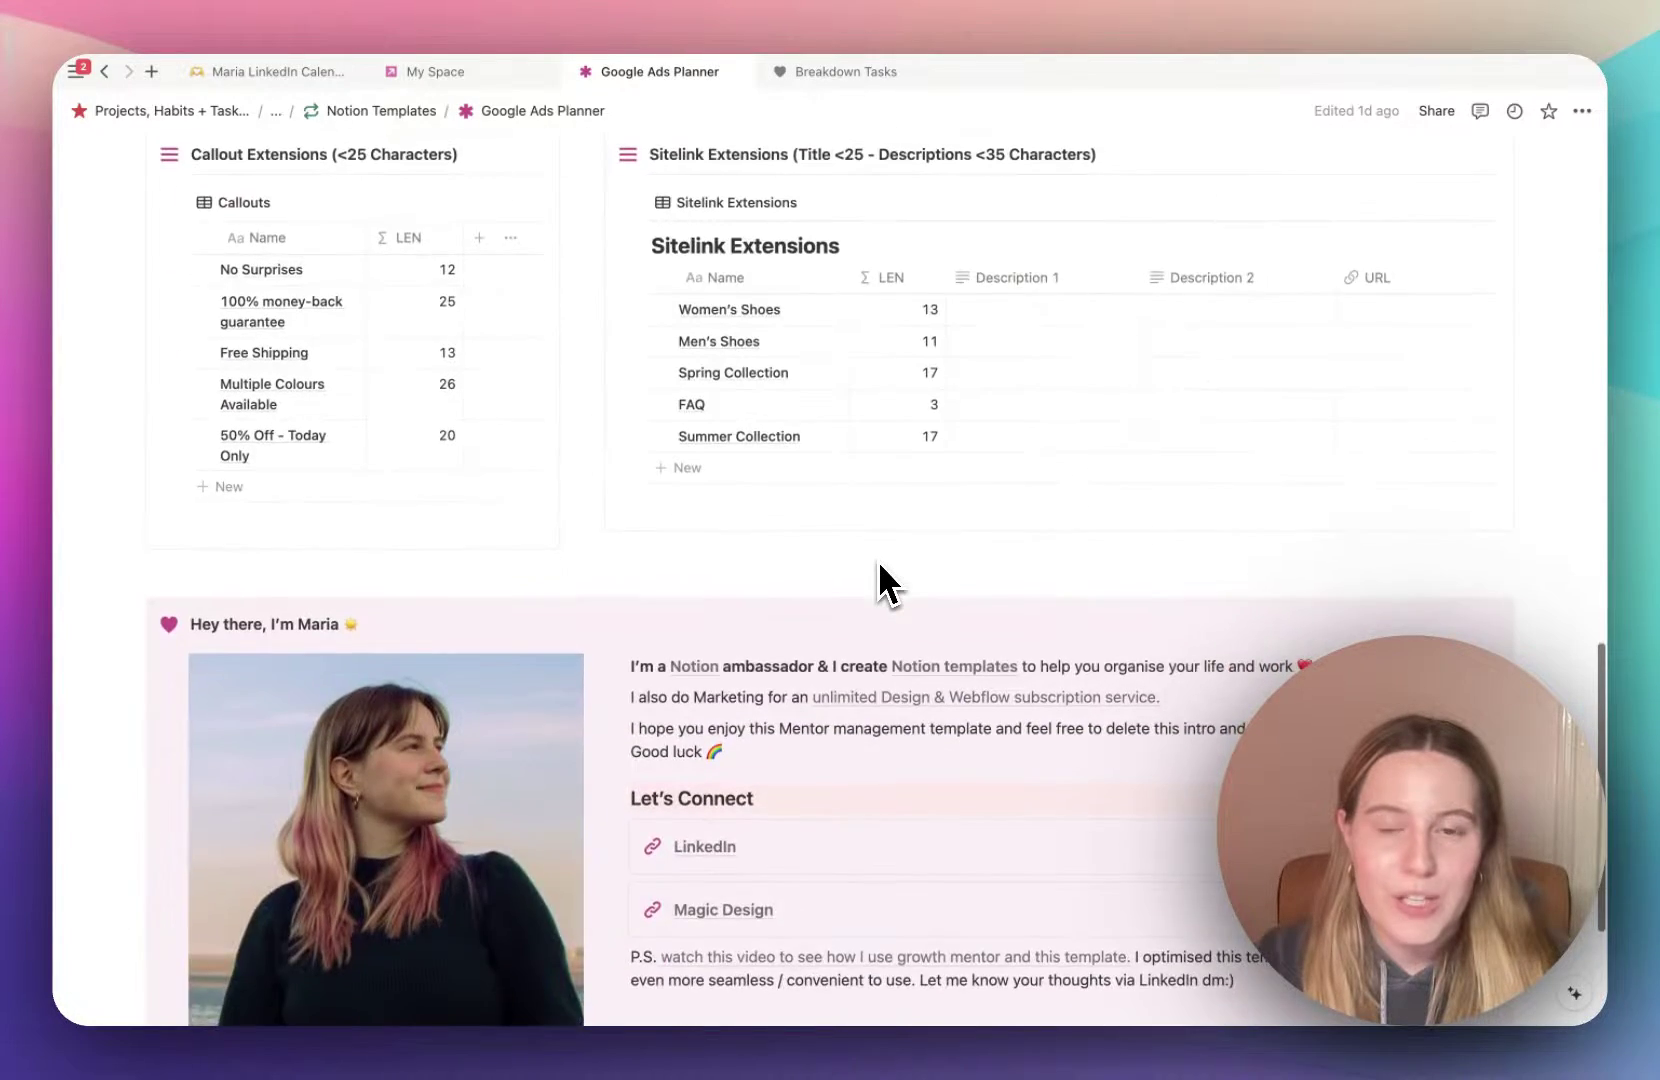
pyautogui.scroll(10, 880, 566)
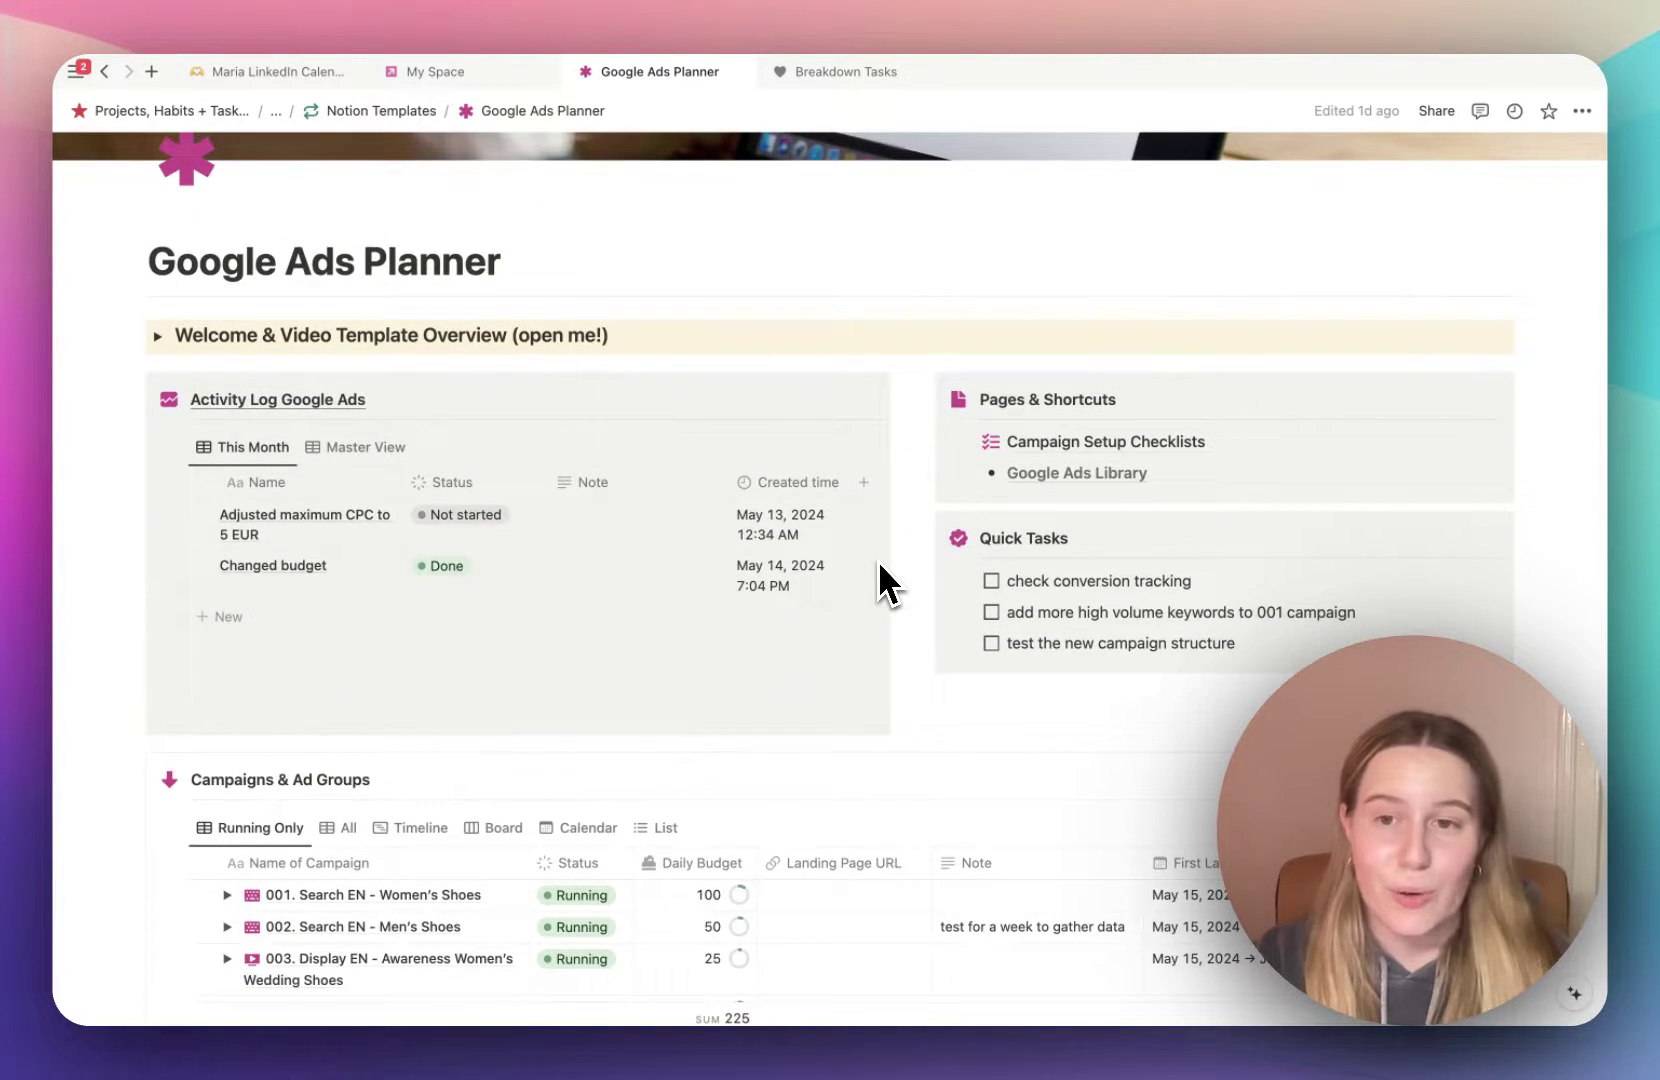